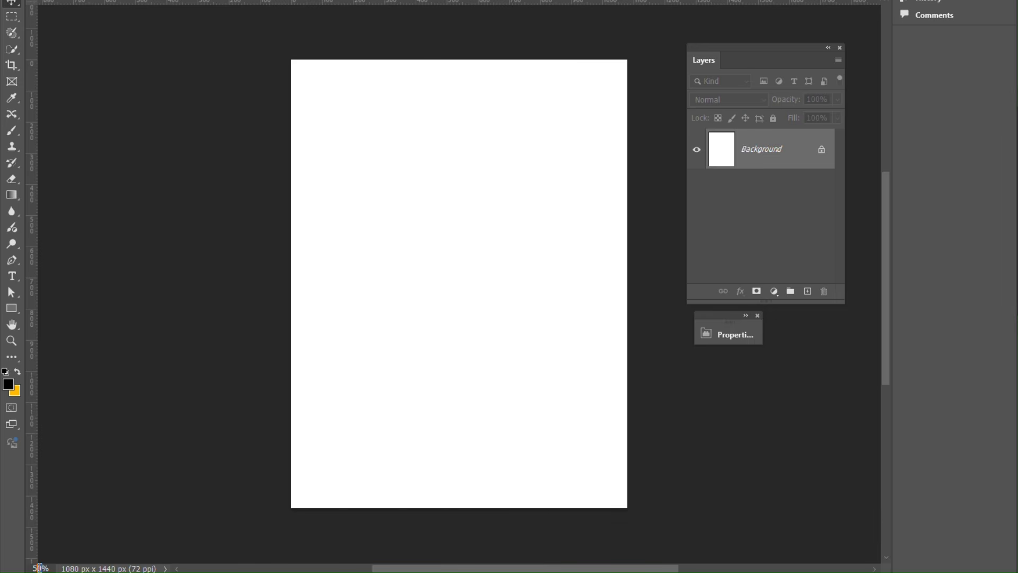
Set the view to 60% and place the podium image from the assets folder, centred to fill the canvas.
type("60")
key("Return")
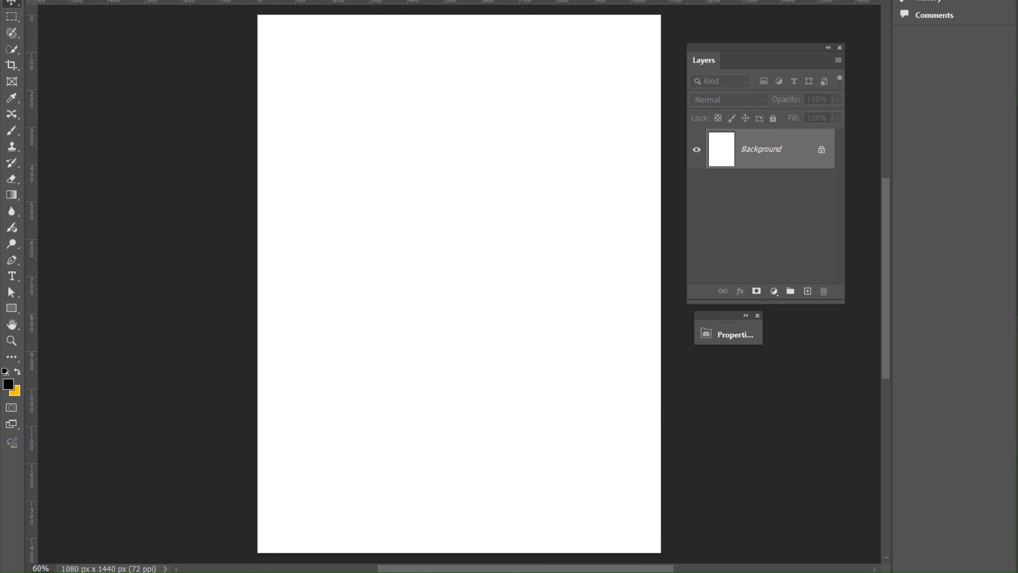
key("alt+Tab")
left_click_drag(70, 524, 537, 228)
left_click_drag(596, 283, 683, 309)
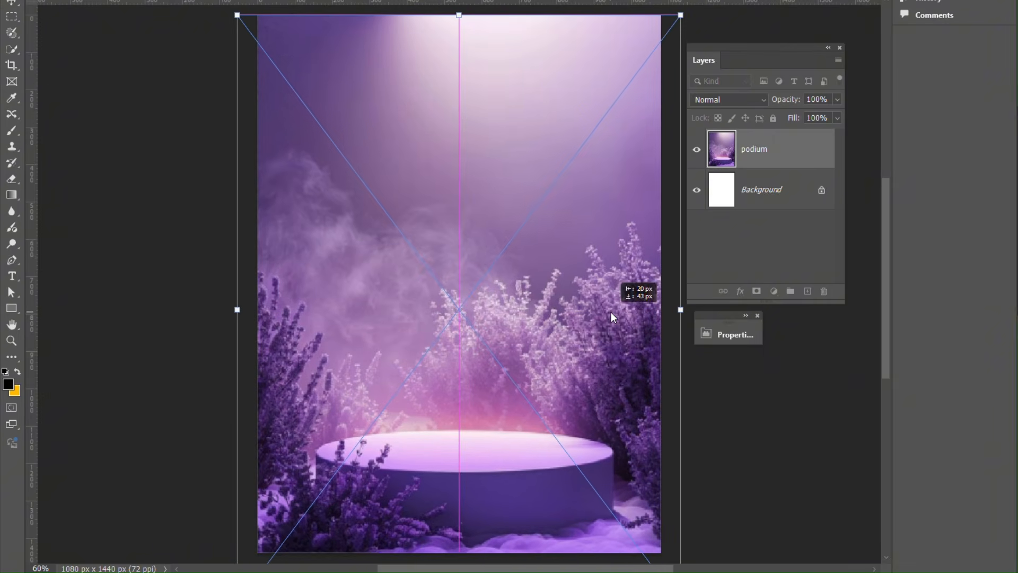
key("Return")
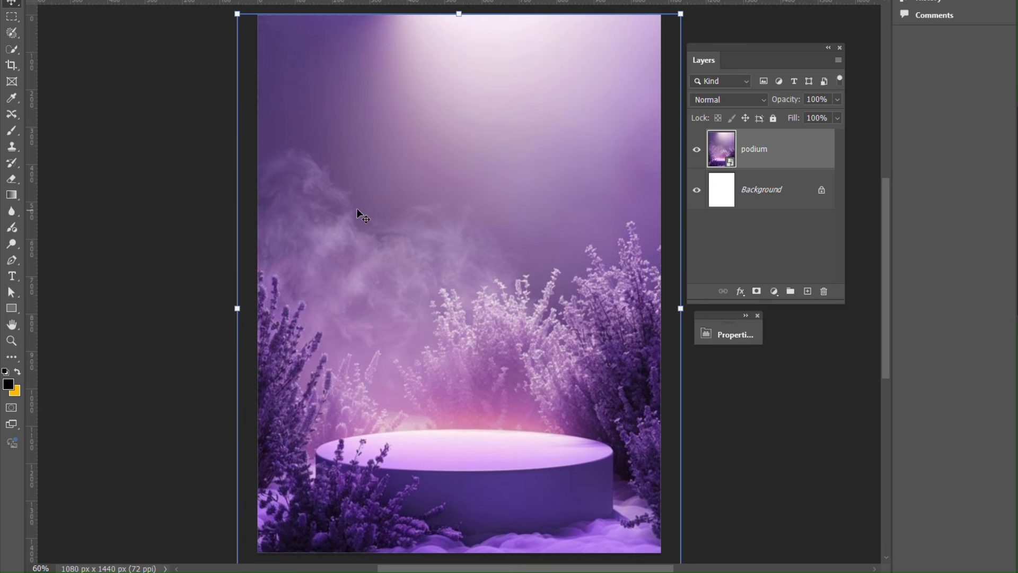
Quick-select the background behind the podium and apply a Gaussian Blur with a 6.2-pixel radius to it.
left_click(12, 48)
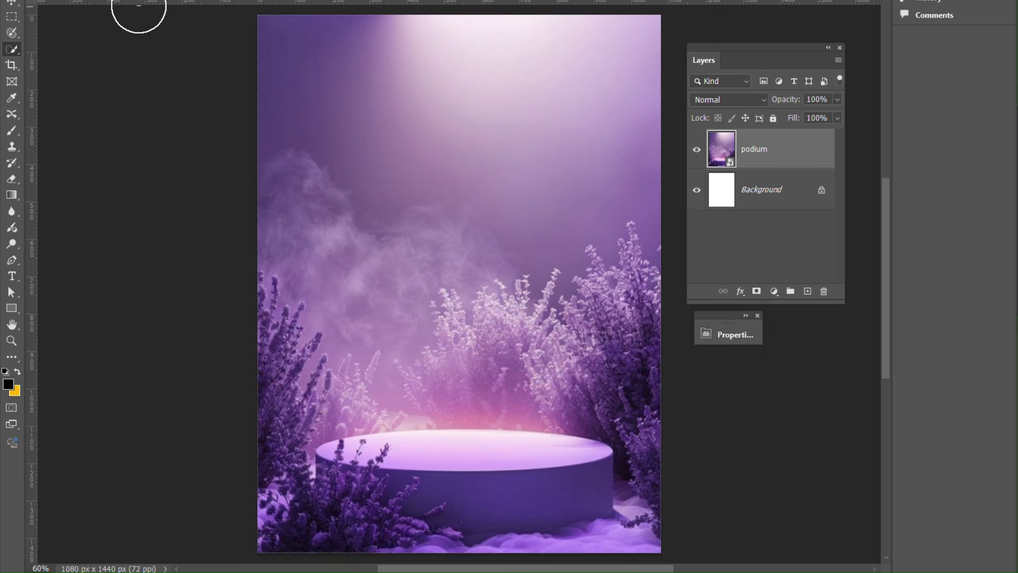
mouse_move(272, 37)
left_mouse_down()
mouse_move(502, 77)
mouse_move(631, 146)
mouse_move(600, 270)
mouse_move(600, 338)
left_mouse_up()
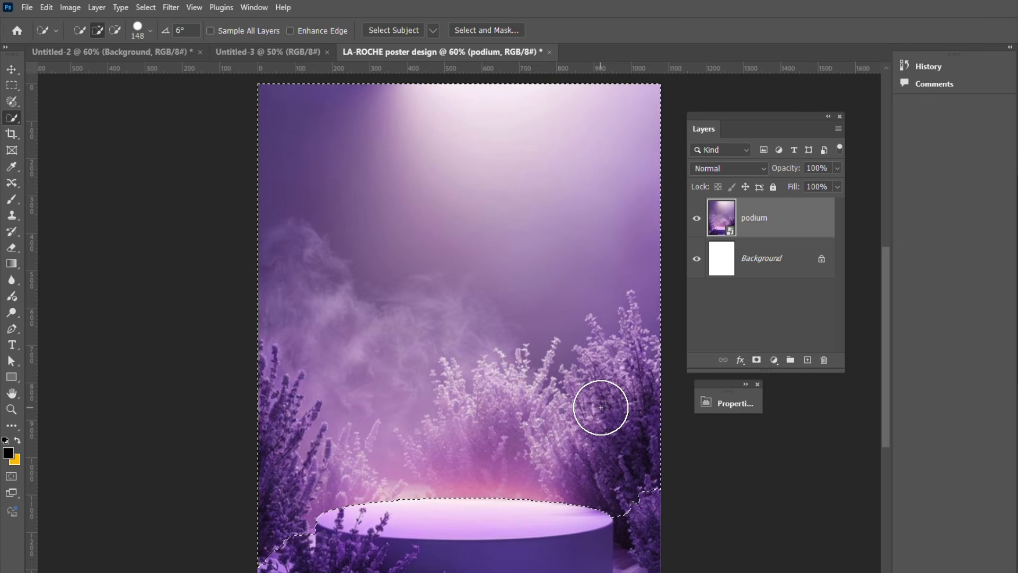
left_click(172, 6)
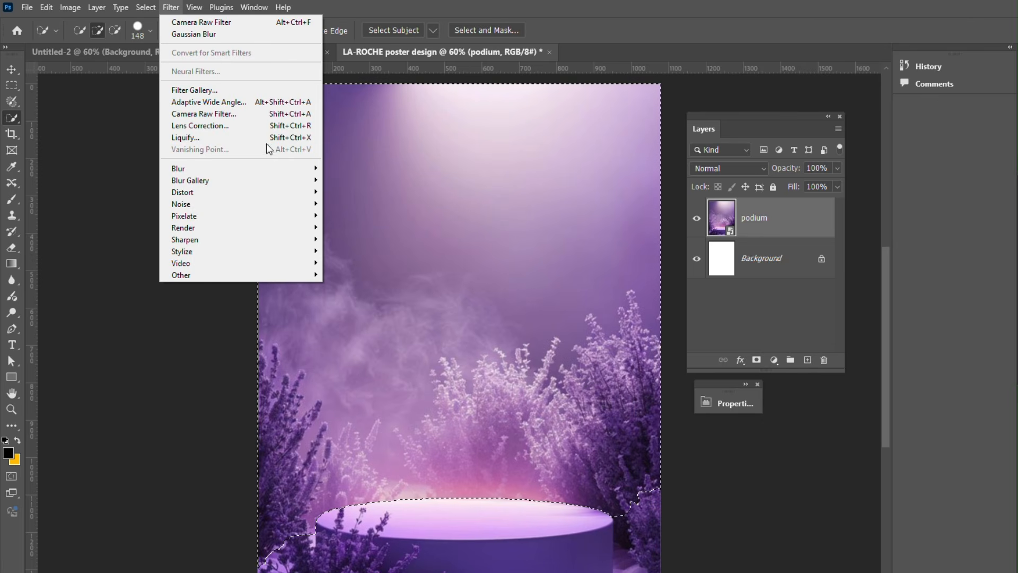
mouse_move(317, 168)
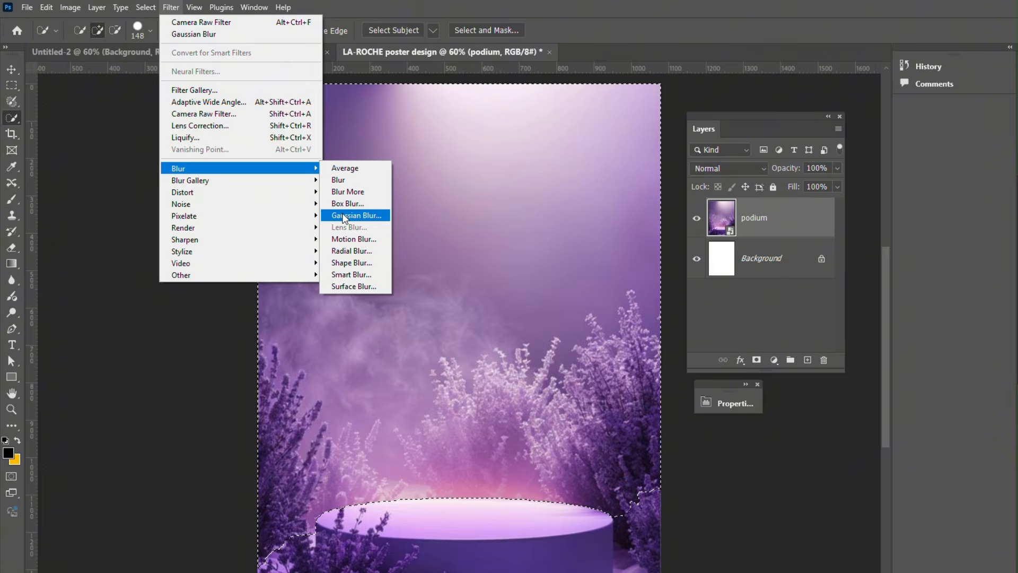
left_click(353, 215)
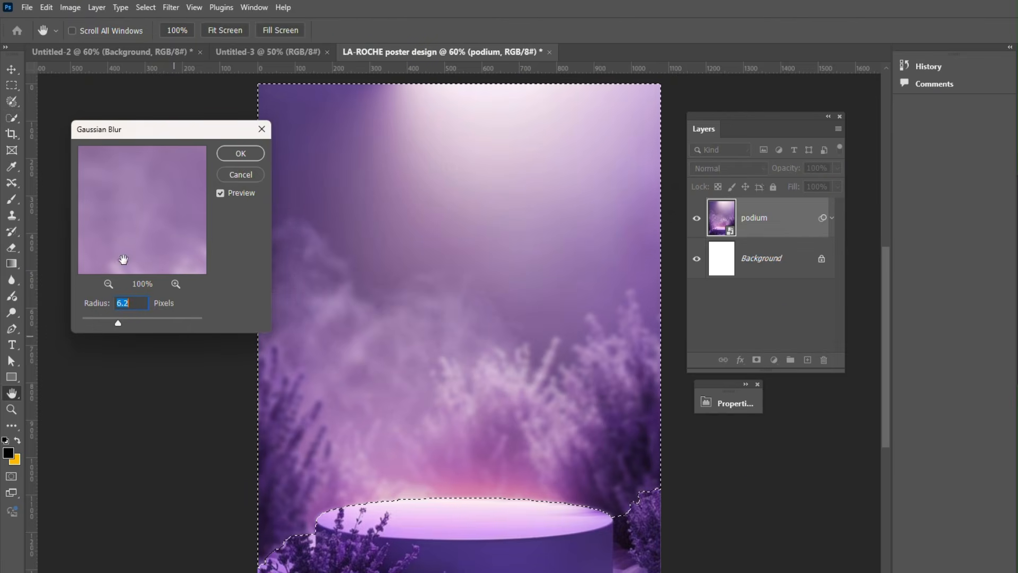
left_click(236, 154)
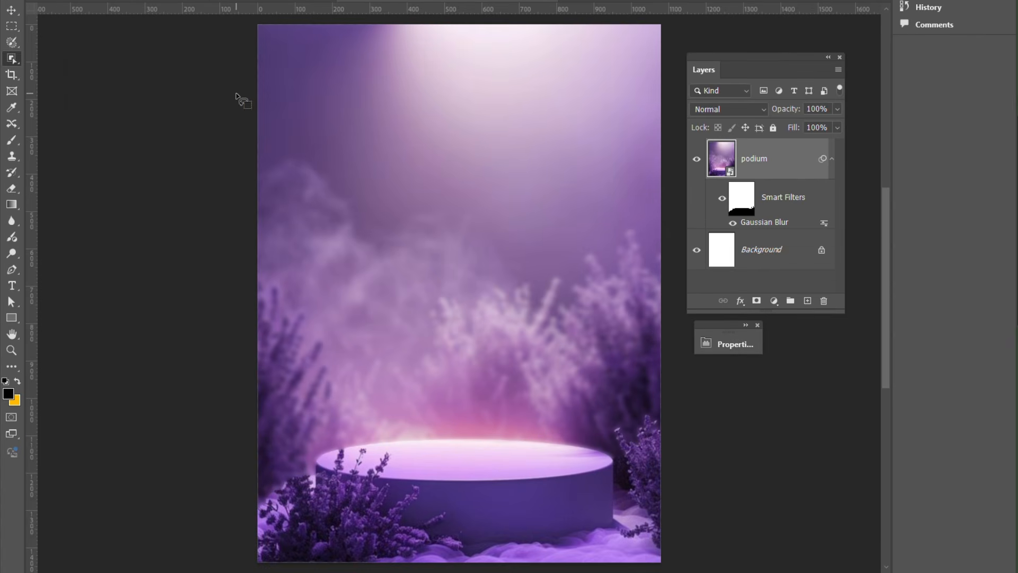
Place the product image from the assets folder and stand the bottle on the podium.
key("v")
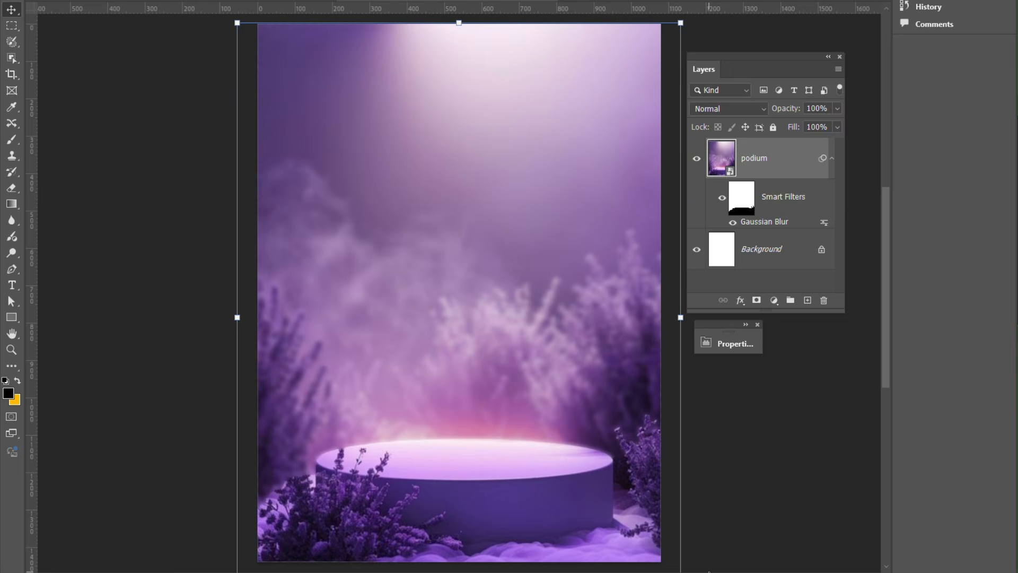
left_click(708, 572)
left_click_drag(375, 357, 531, 257)
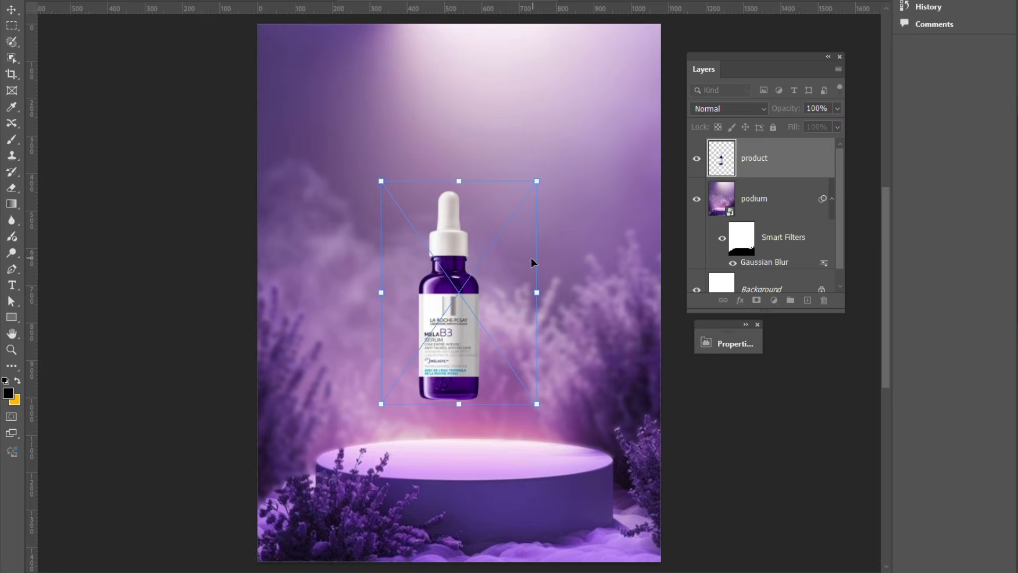
left_click_drag(468, 306, 482, 362)
key("Return")
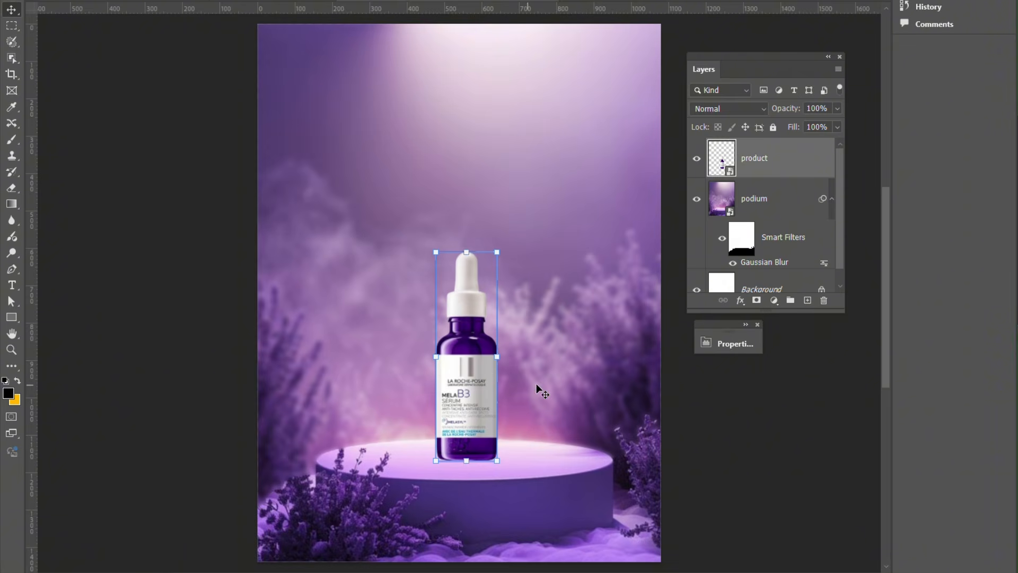
Add a Hue/Saturation adjustment clipped to the product with Hue +4, Saturation +19 and Lightness +7.
left_click(774, 300)
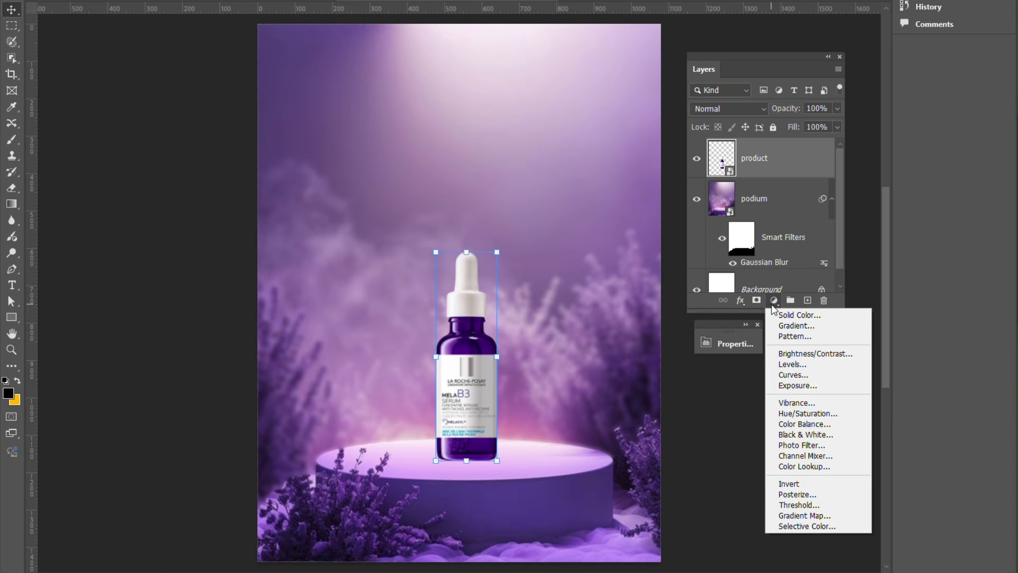
left_click(802, 413)
left_click_drag(612, 334, 607, 188)
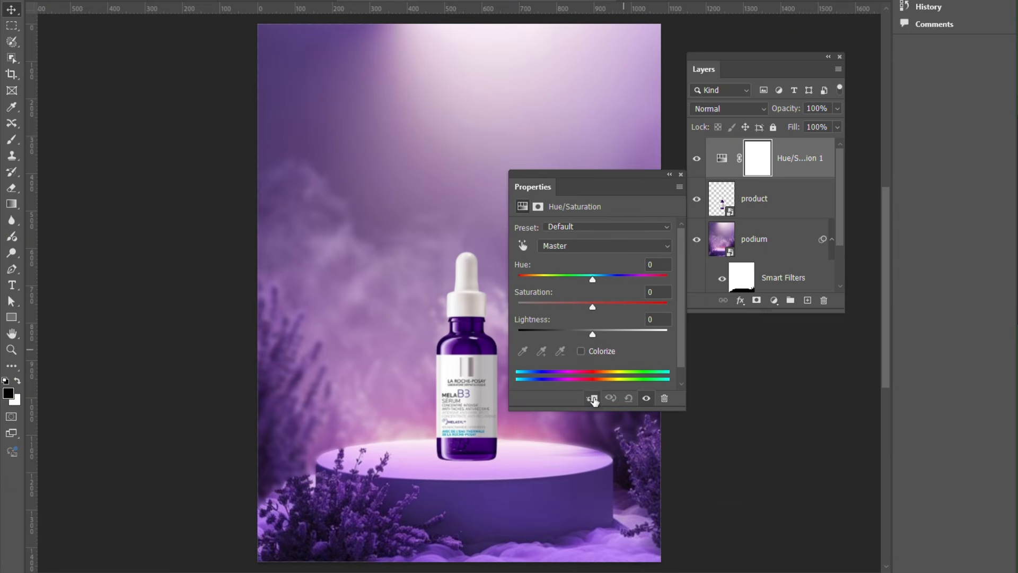
left_click(592, 399)
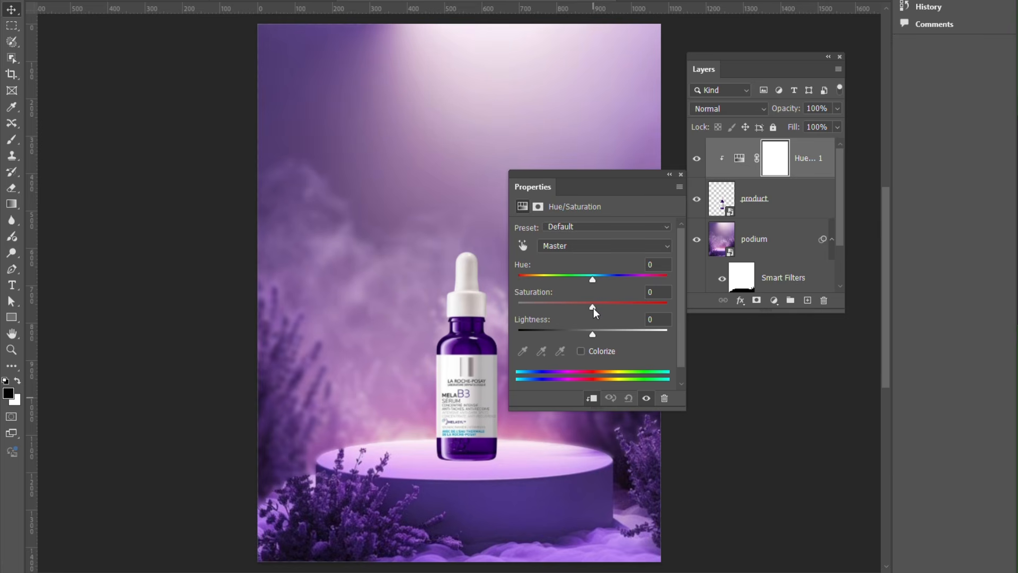
left_click_drag(594, 308, 597, 279)
left_click_drag(592, 335, 598, 335)
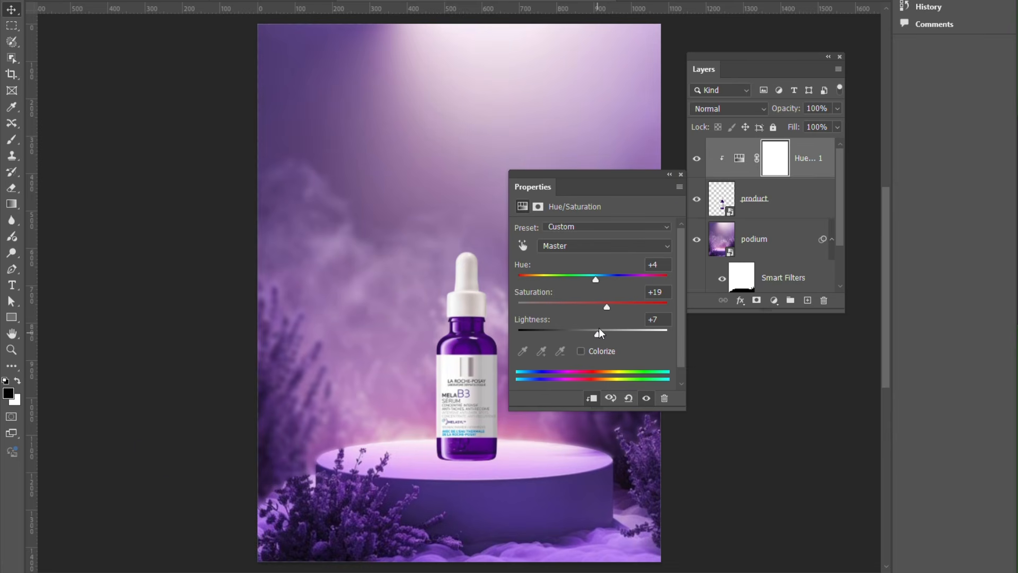
left_click(681, 174)
Add a Color Balance adjustment clipped to the product, shifting Highlights to +14 on the Yellow-Blue axis.
left_click(775, 301)
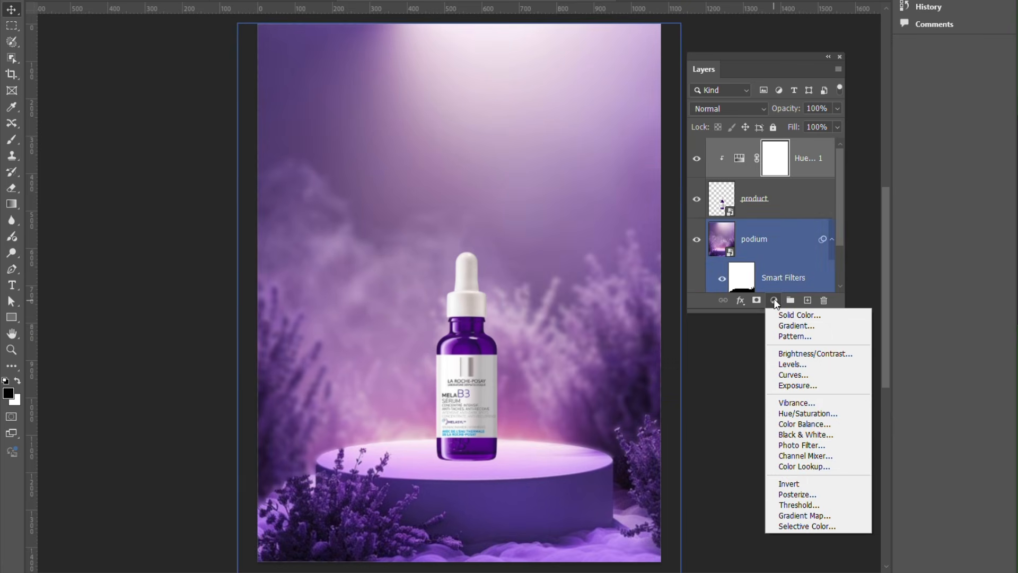
left_click(805, 424)
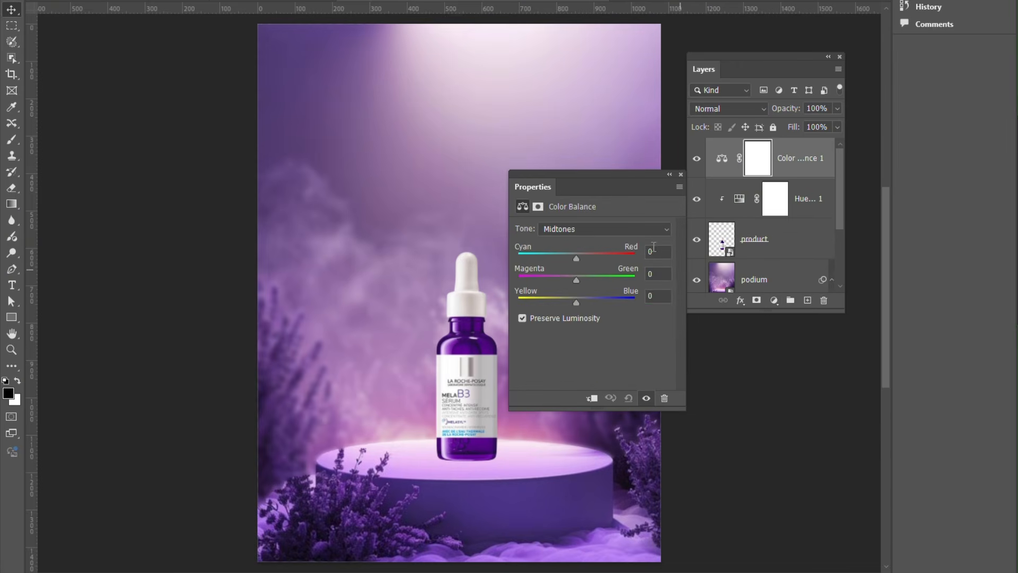
left_click(639, 230)
left_click(617, 262)
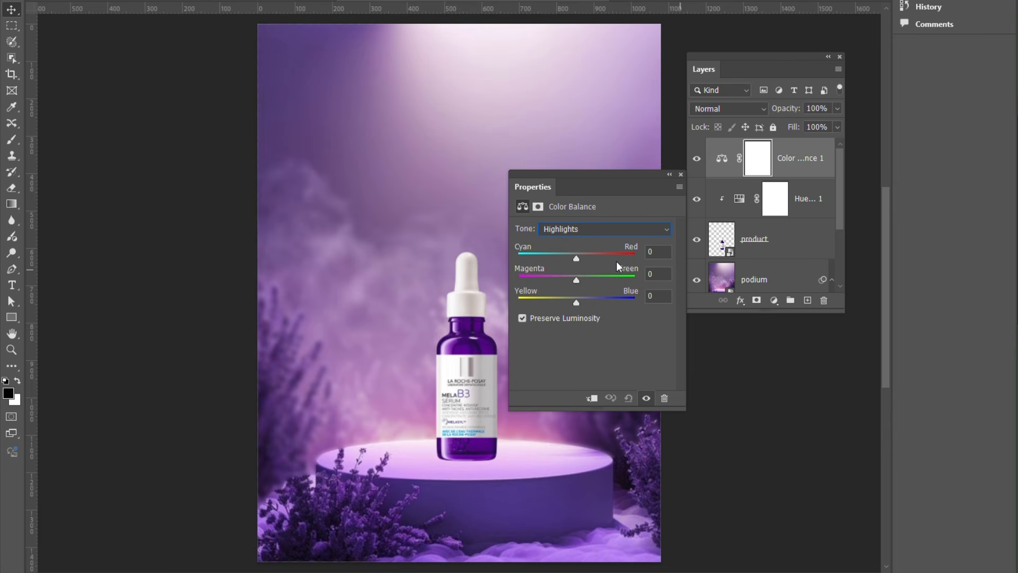
left_click_drag(576, 303, 584, 303)
left_click(592, 398)
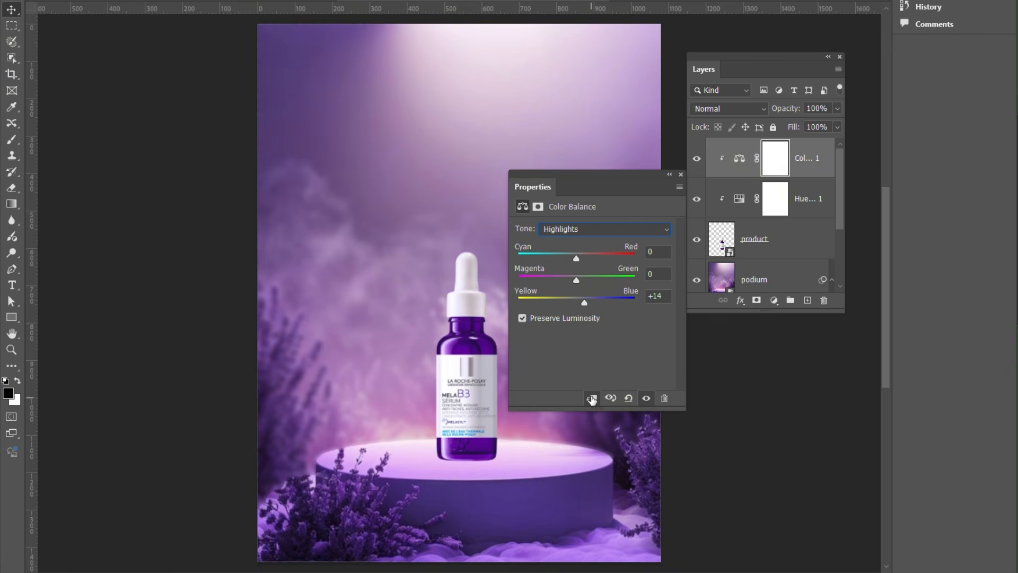
left_click(682, 174)
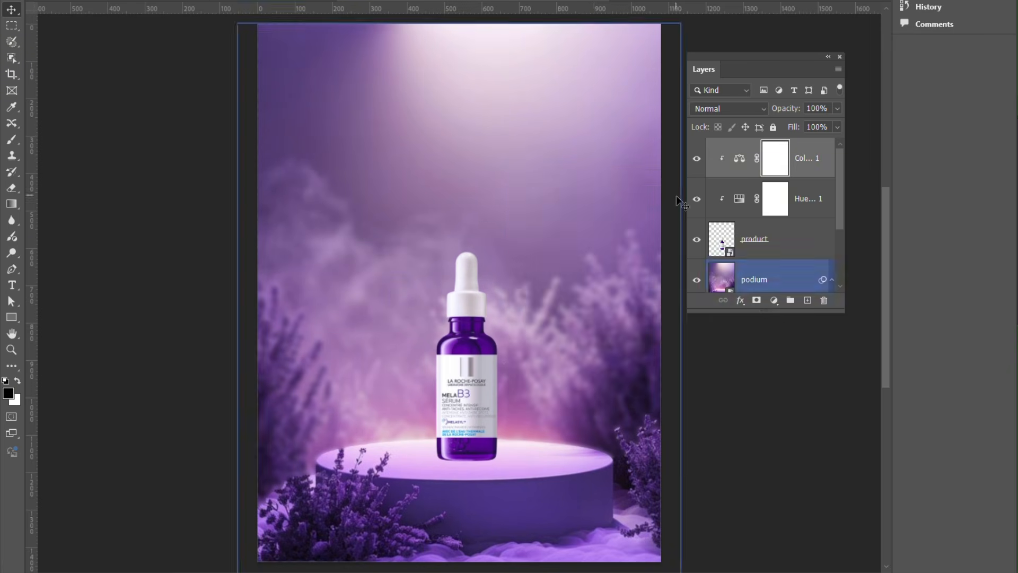
Add a Curves adjustment clipped to the product and lower the RGB curve's midpoint slightly.
left_click(774, 300)
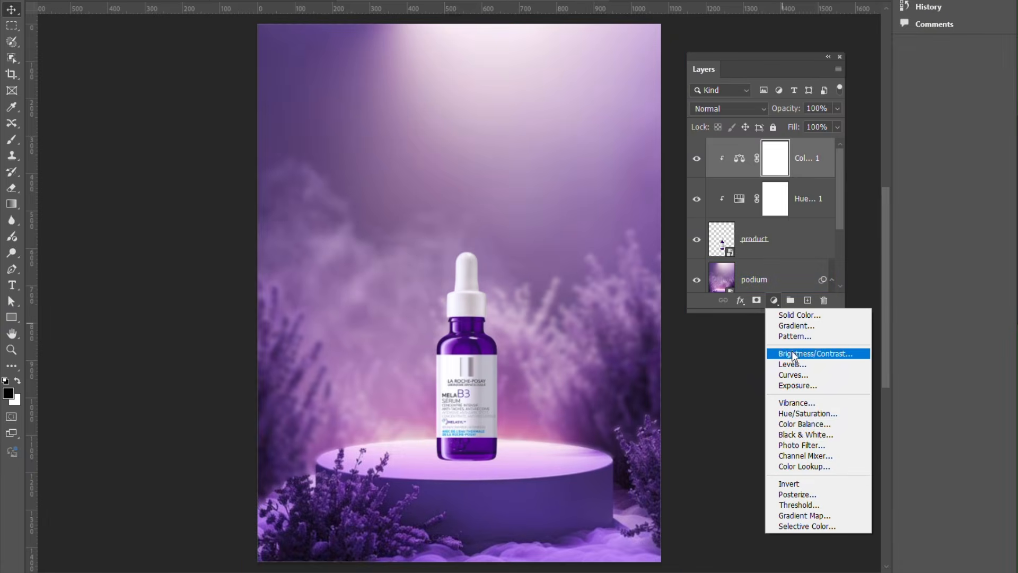
left_click(796, 374)
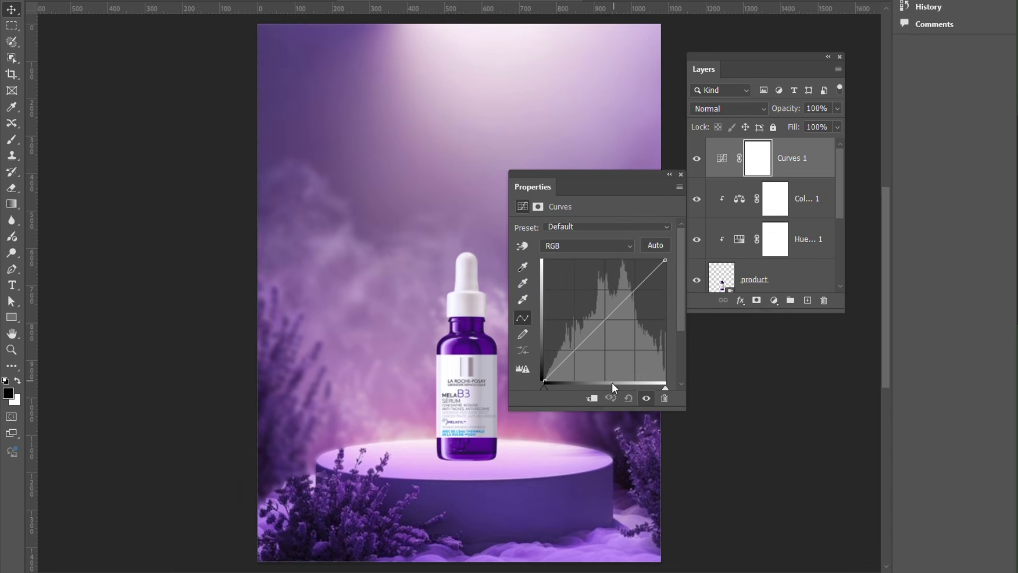
left_click(593, 399)
left_click(602, 324)
left_click_drag(602, 323, 601, 326)
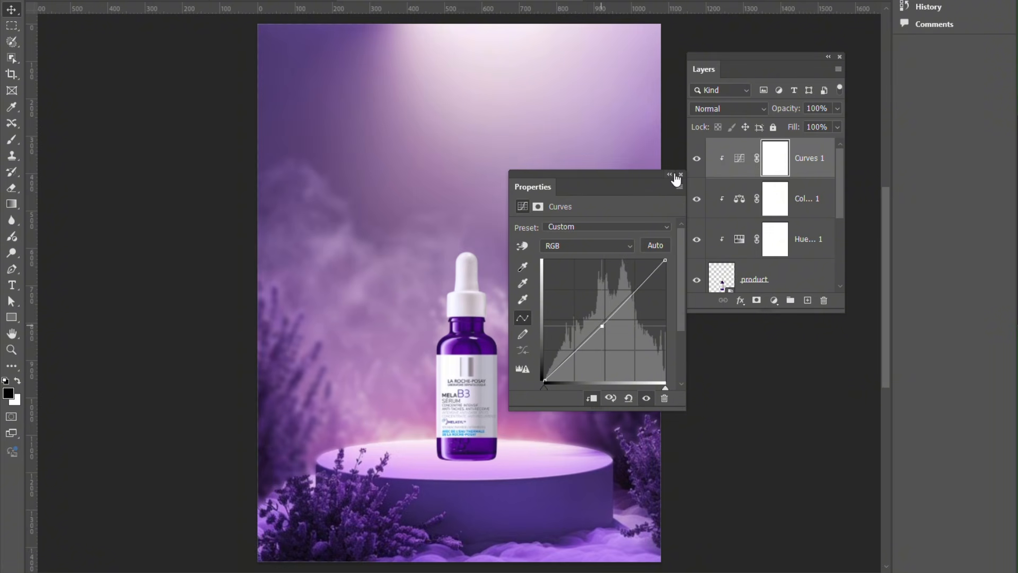
left_click(680, 175)
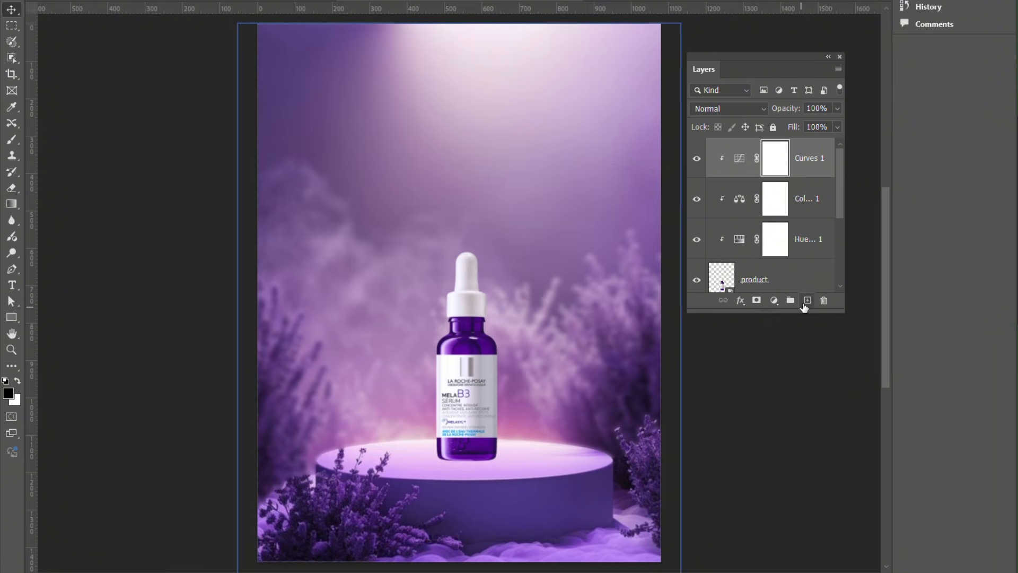
Add an empty layer directly above the podium layer and set up a flattened elliptical brush of 321 px with 66% flow.
left_click(807, 302)
mouse_move(795, 168)
left_mouse_down()
mouse_move(798, 319)
mouse_move(810, 171)
left_mouse_up()
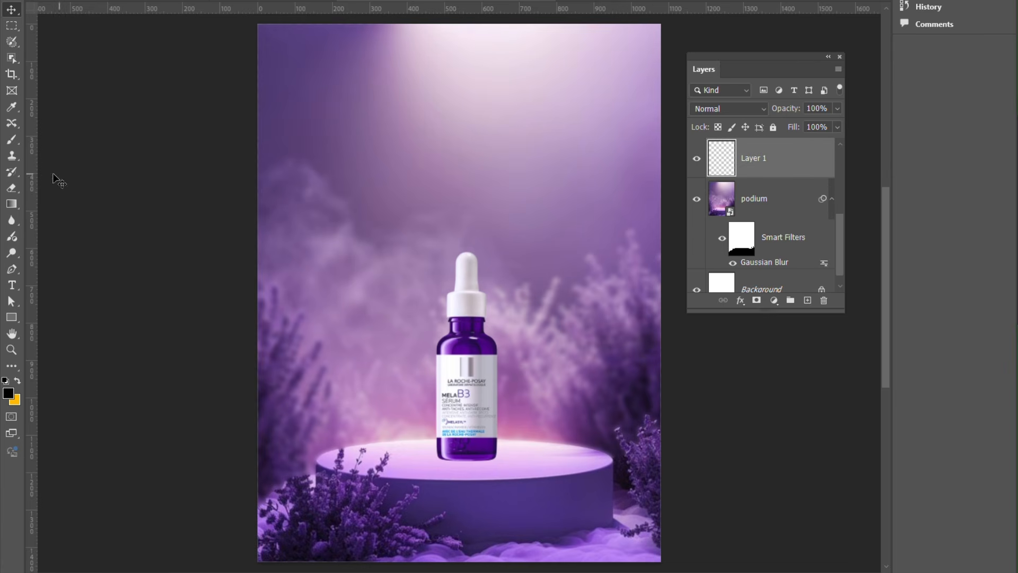
left_click(12, 139)
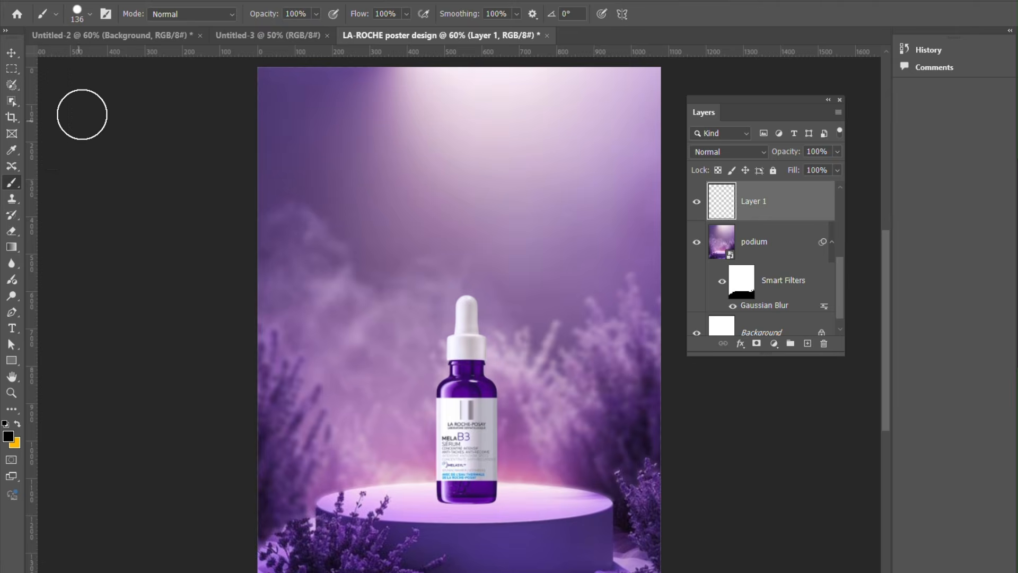
left_click(89, 14)
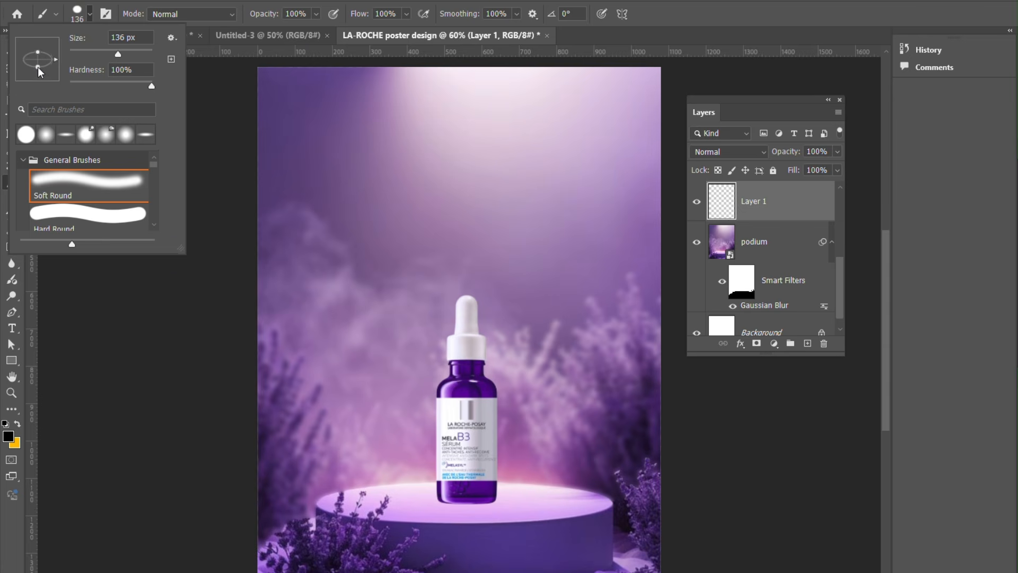
left_click_drag(37, 67, 40, 64)
left_click_drag(119, 56, 136, 55)
left_click(91, 14)
mouse_move(358, 16)
left_mouse_down()
mouse_move(350, 17)
mouse_move(359, 17)
left_mouse_up()
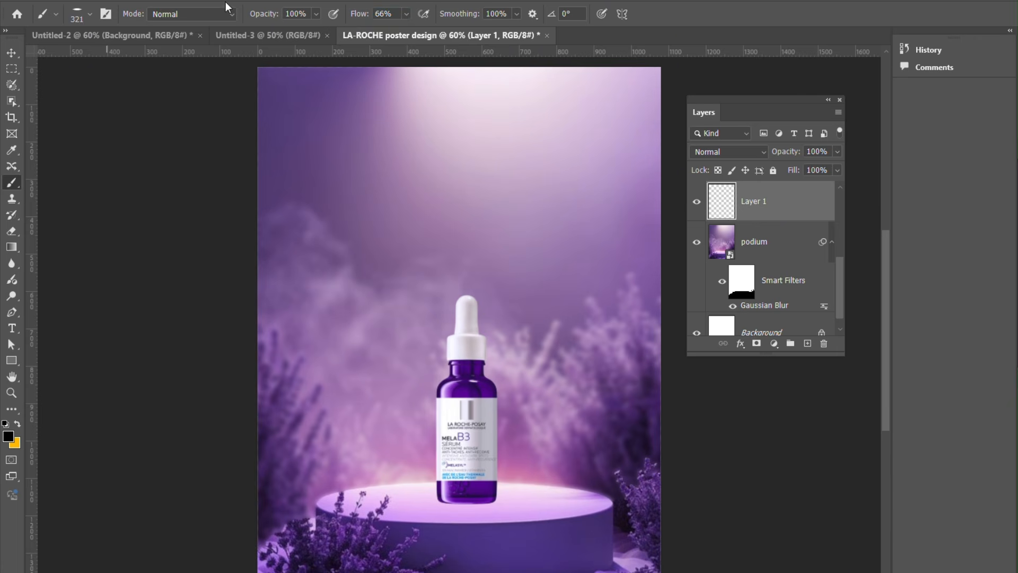
Paint a black contact shadow under the bottle with lowered brush hardness and set the shadow layer's opacity to 48%.
left_click(90, 16)
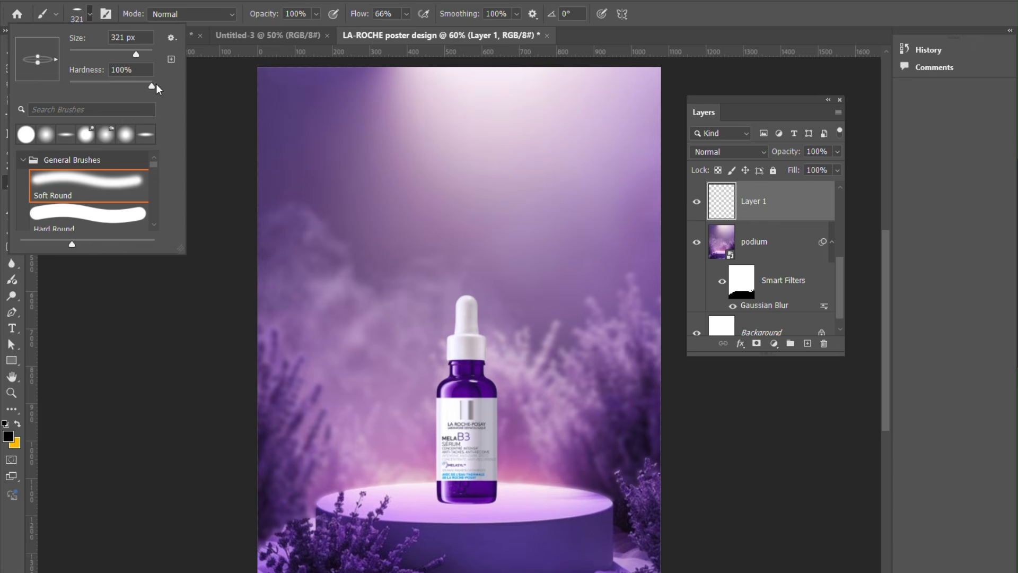
left_click_drag(114, 79, 107, 85)
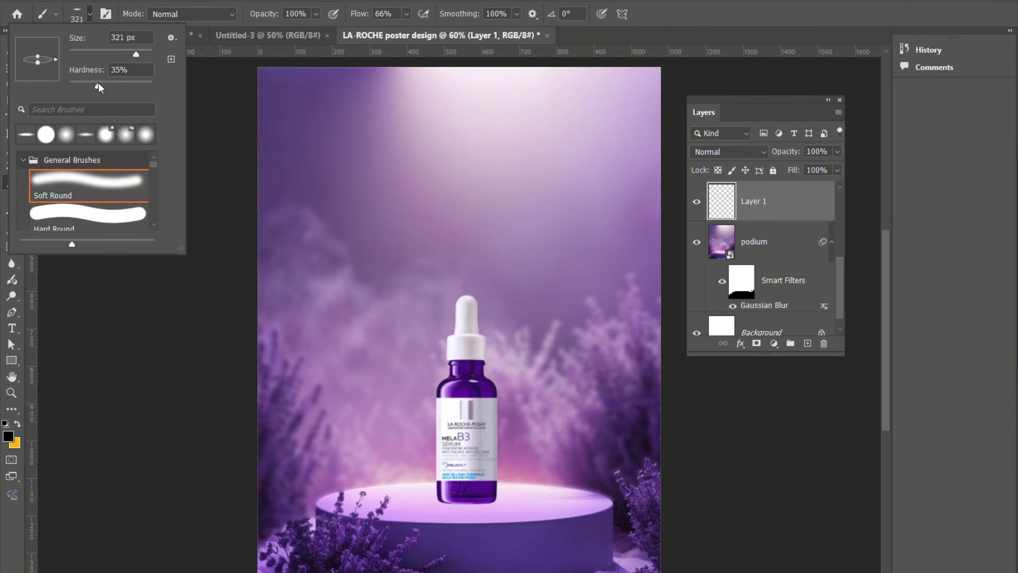
left_click_drag(94, 84, 92, 83)
left_click(90, 20)
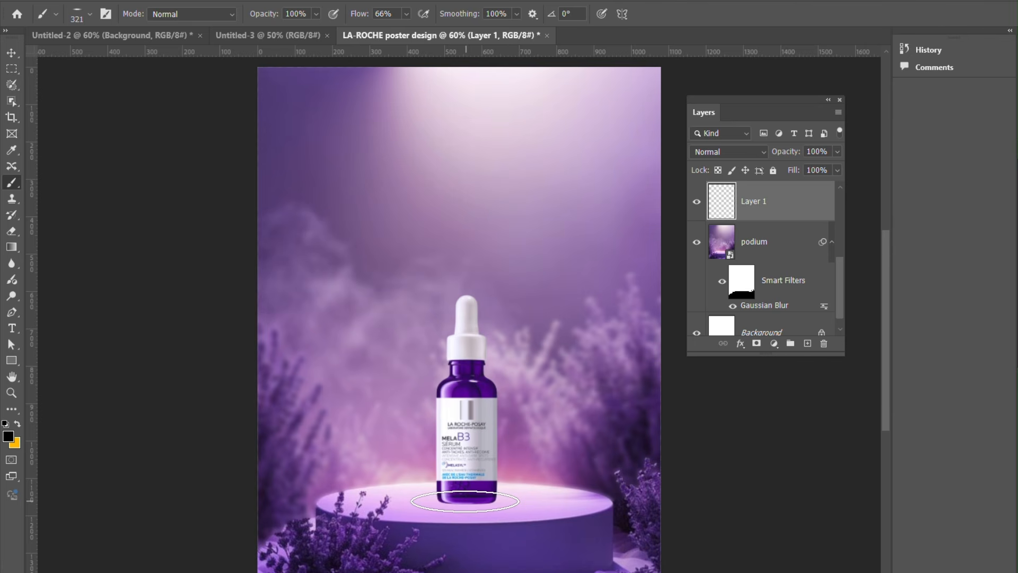
left_click(465, 501)
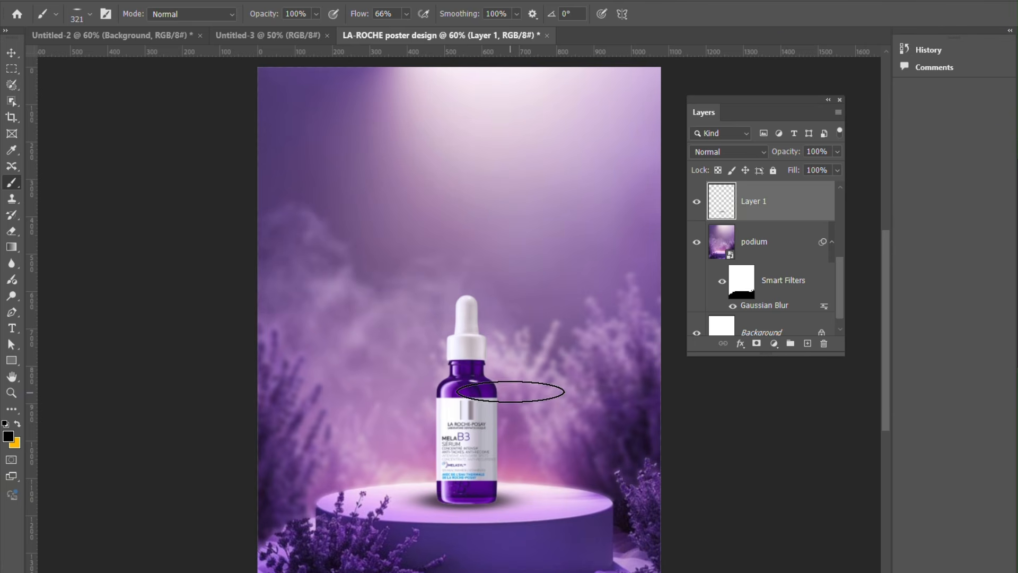
left_click_drag(787, 155, 780, 154)
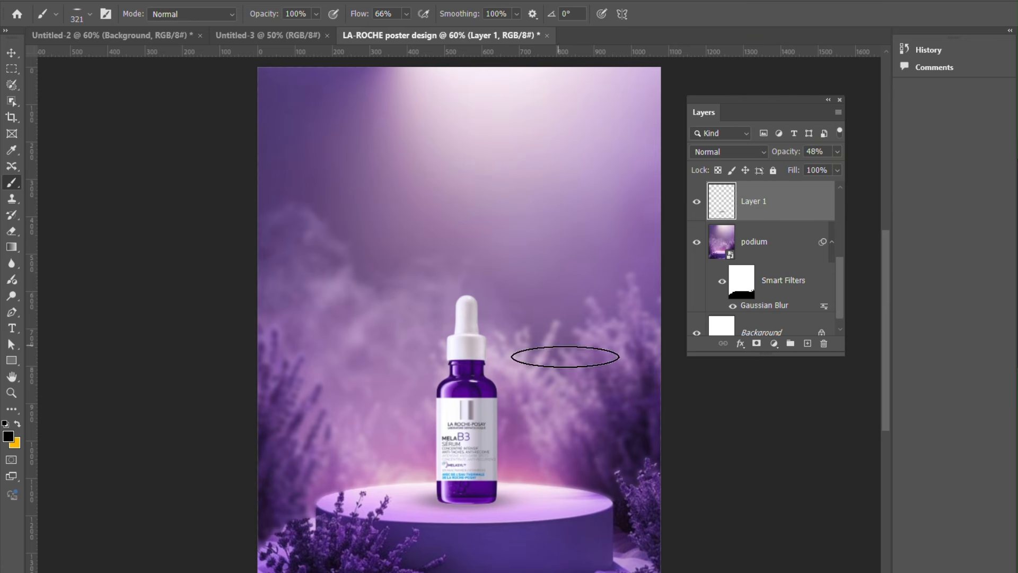
Place the bubble image at about 32% scale beside the bottle's dropper on its left and set the layer's opacity to 58%.
key("alt+Tab")
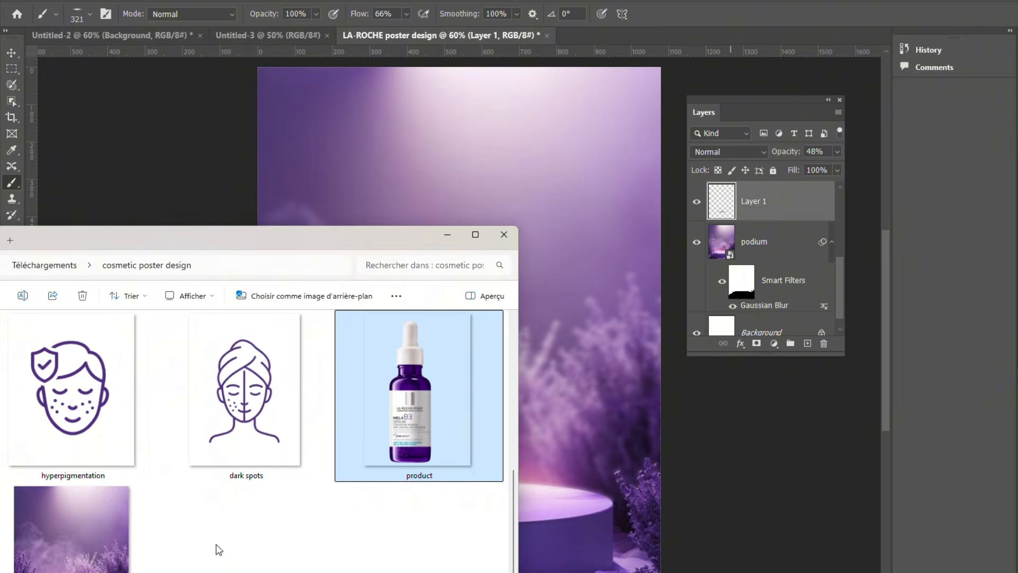
scroll(219, 537, "up", 3)
left_click(255, 427)
left_click_drag(245, 391, 506, 192)
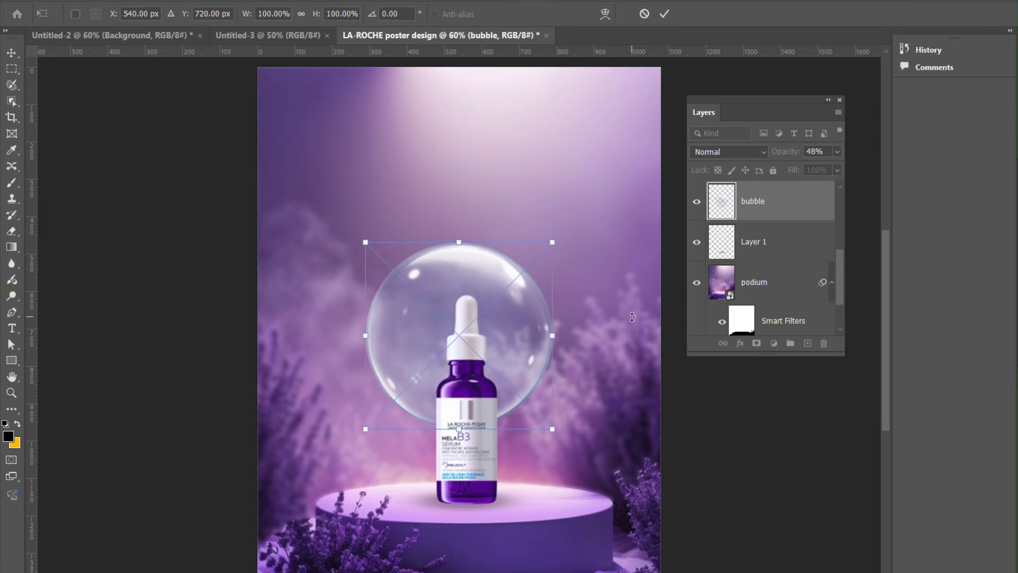
left_click_drag(553, 240, 426, 369)
left_click_drag(400, 400, 359, 364)
key("Return")
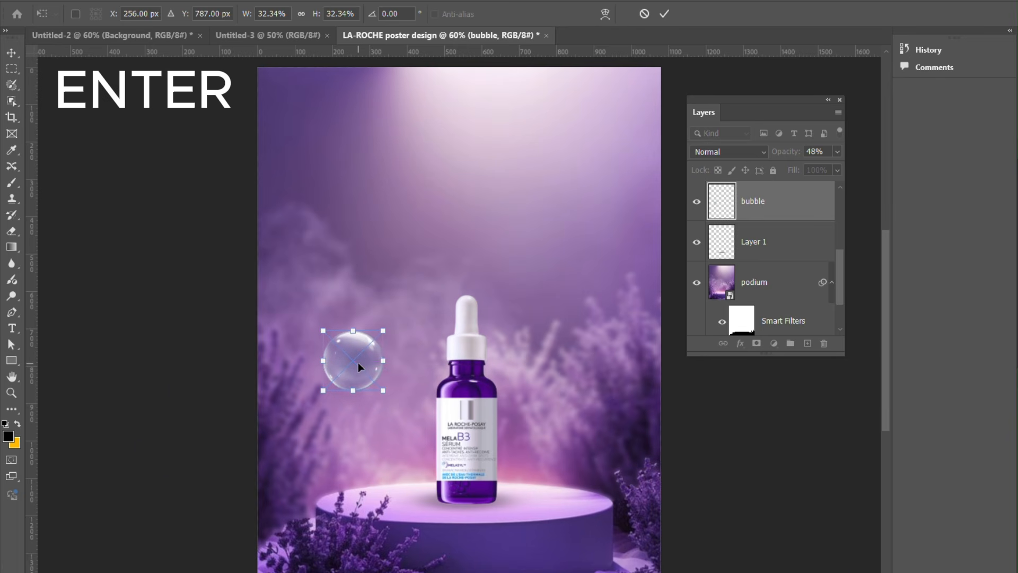
key("b")
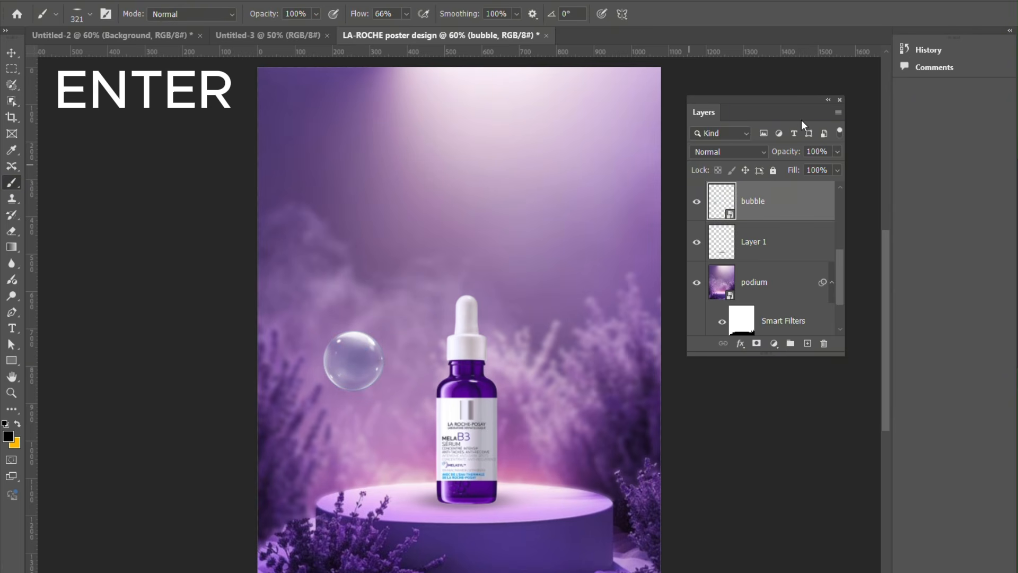
left_click_drag(796, 153, 782, 153)
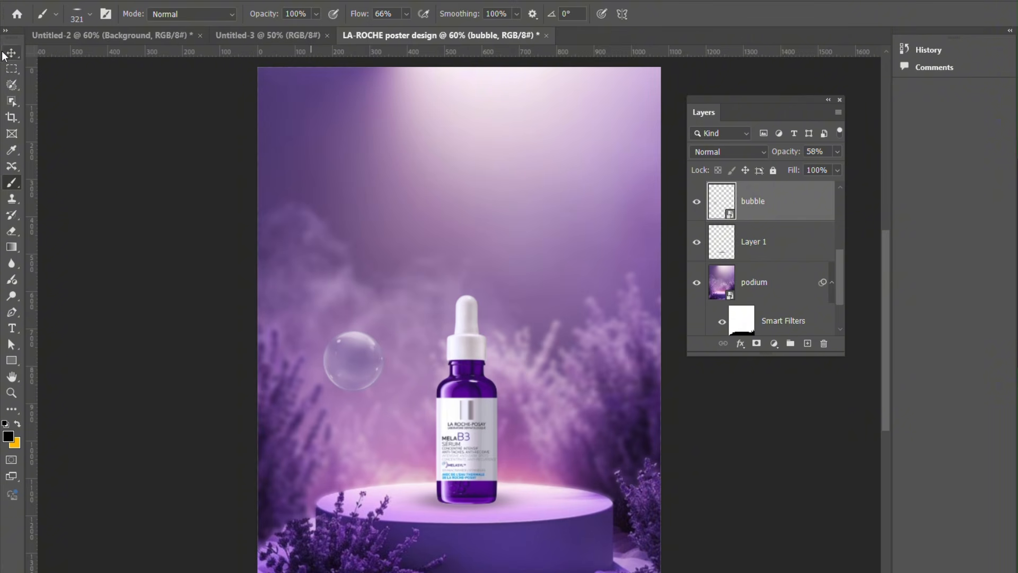
Duplicate the bubble twice, placing one copy to the right of the bottle and the other centred above the dropper.
key("v")
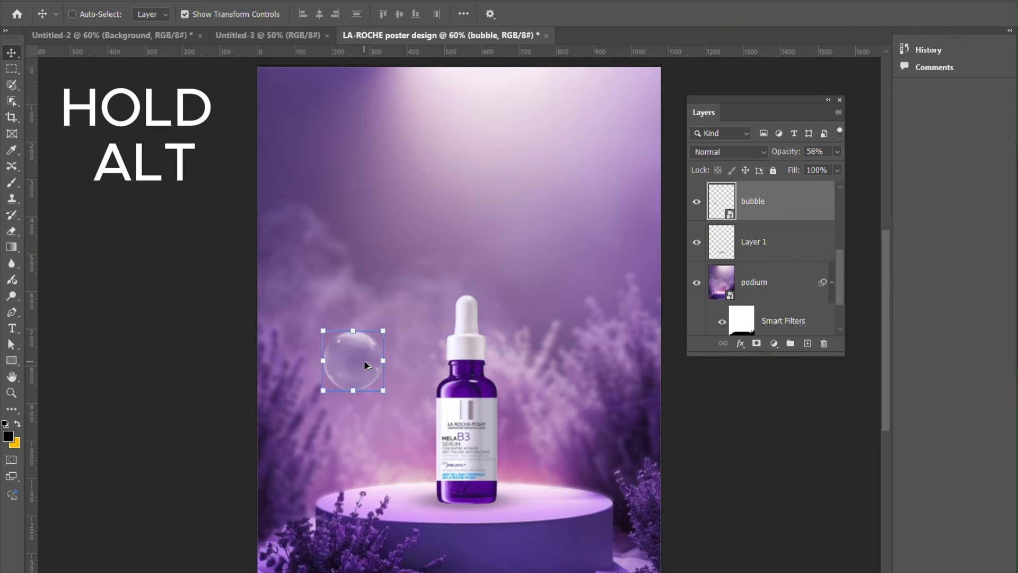
left_click_drag(365, 365, 575, 367)
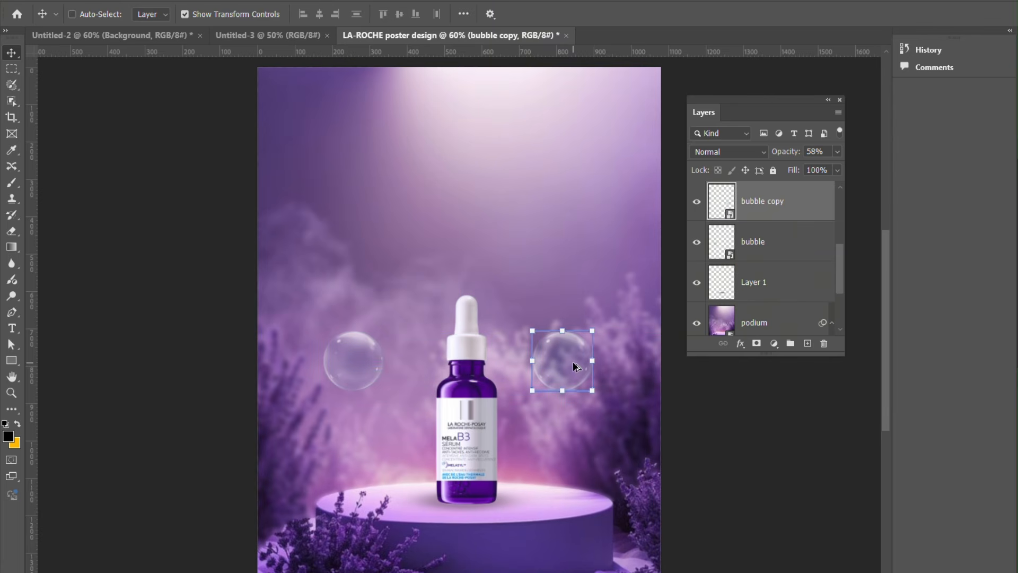
left_click_drag(574, 366, 482, 228)
key("Down")
key("Down")
key("Down")
key("Down")
key("Down")
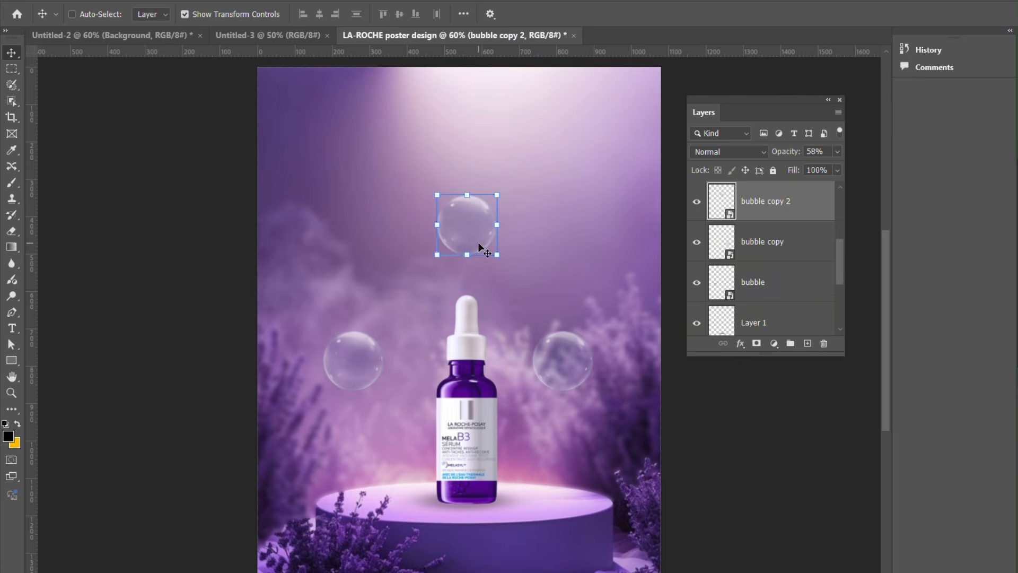
Nudge the two bubbles beside the bottle up together until they are level with the bottle's cap.
left_click(773, 250)
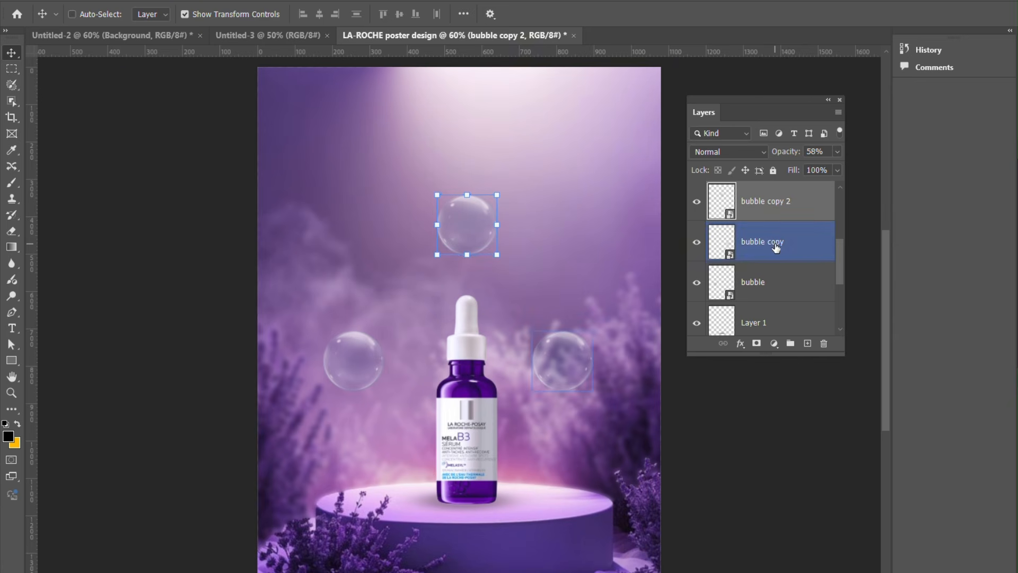
left_click(773, 271, "shift")
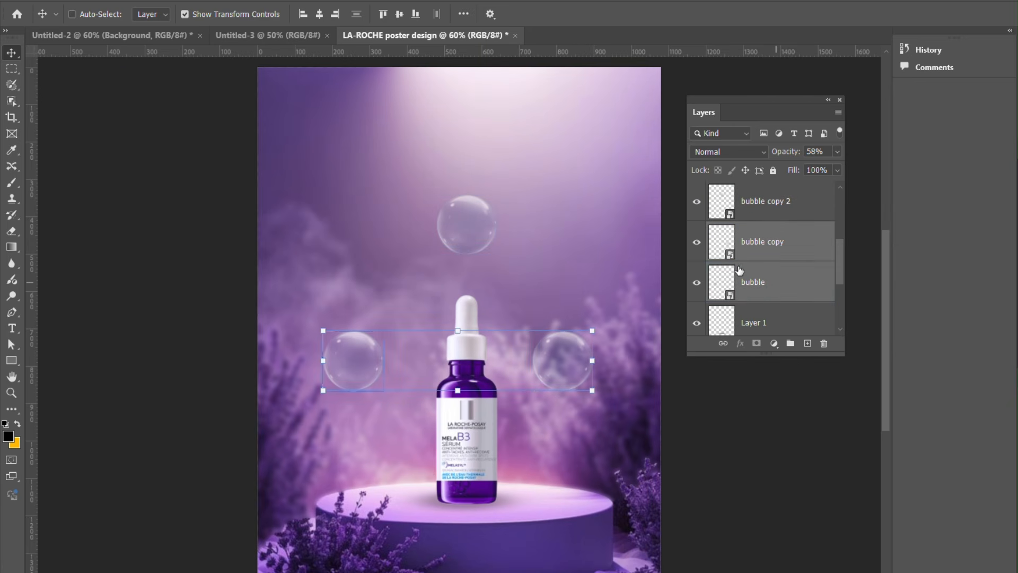
key("Up")
key("Up")
key("Up")
key("Up")
key("Up")
key("Up")
key("Up")
key("Up")
key("Up")
key("Up")
key("Up")
key("Up")
key("Up")
key("Up")
key("Up")
key("Up")
key("Up")
key("Up")
key("Up")
key("Up")
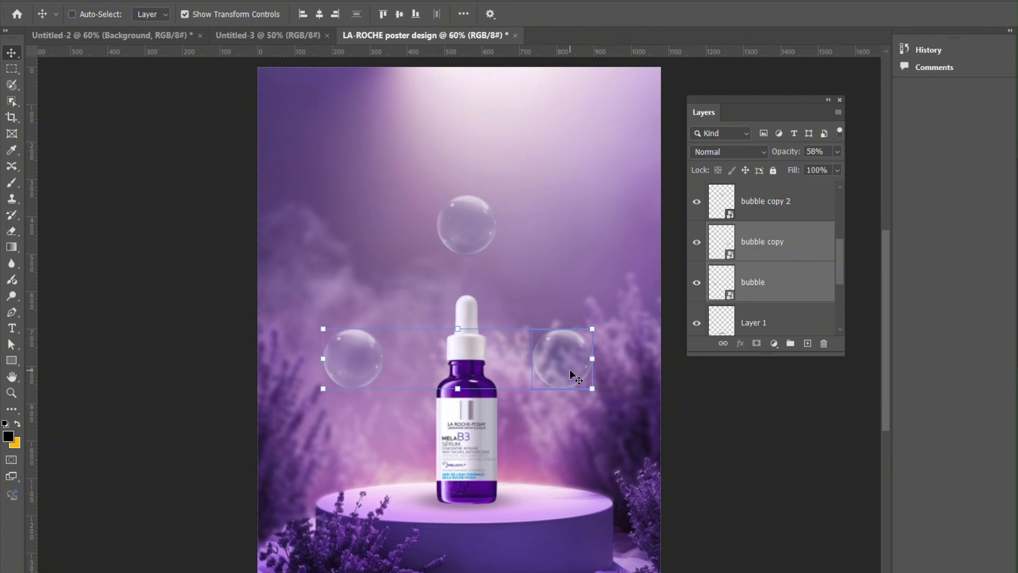
key("Up")
key("Up")
key("Up")
key("Up")
key("Up")
key("Up")
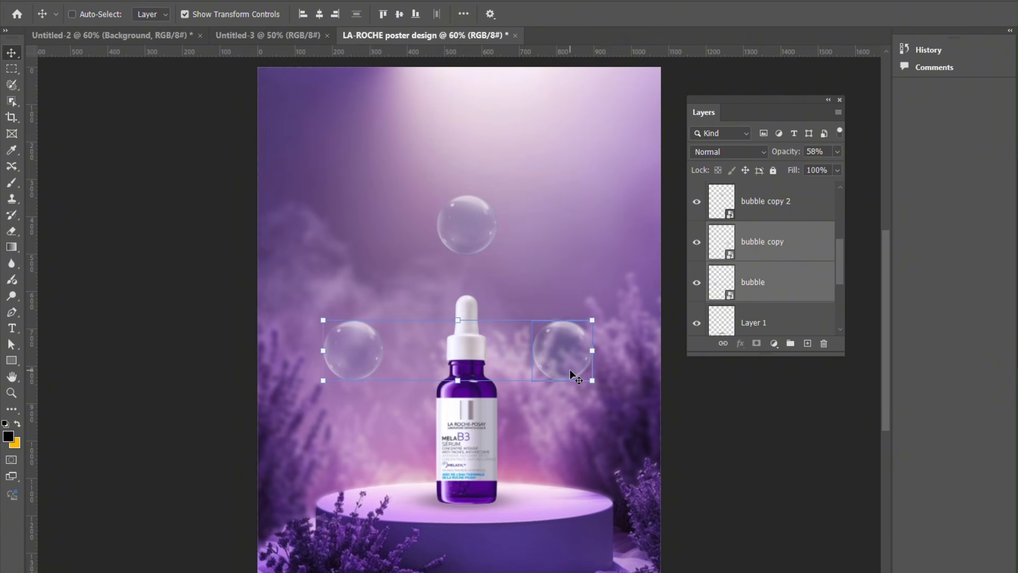
key("Up")
key("Up")
key("Up")
key("Up")
key("Up")
key("Up")
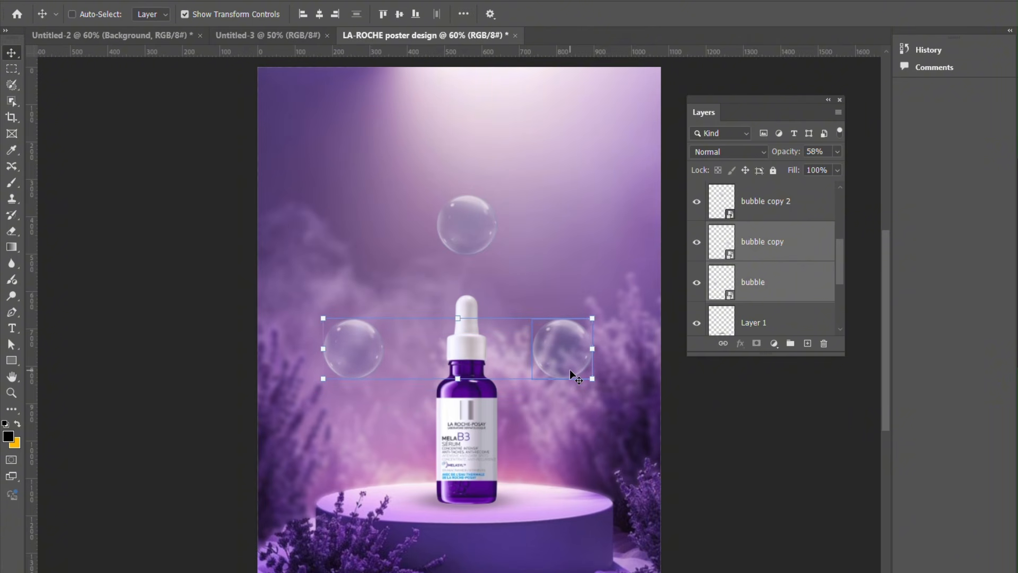
Nudge the bubble to the right of the bottle slightly further right to even out the spacing around the bottle.
left_click(766, 243)
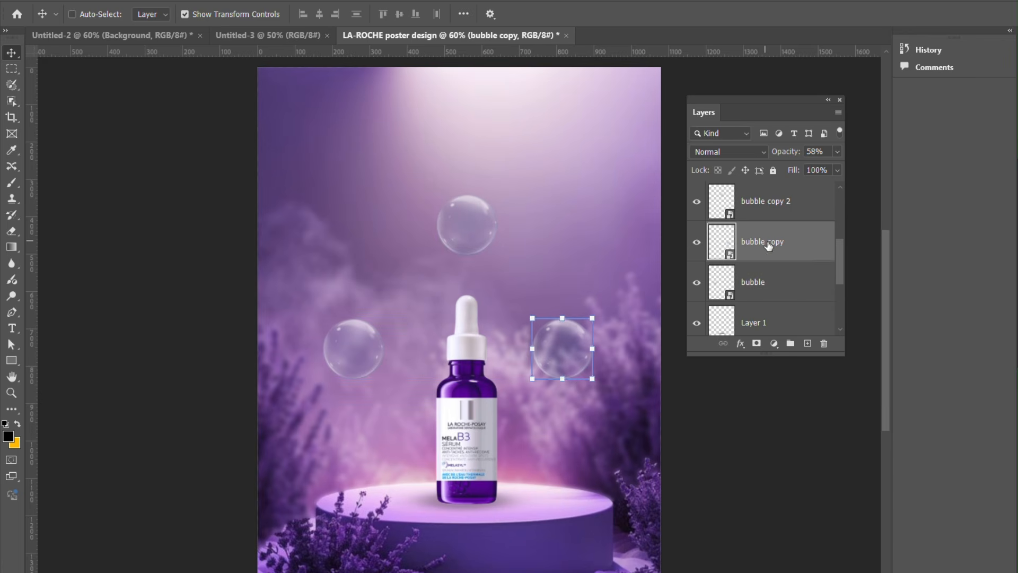
key("Right")
key("Right")
key("Right")
key("Right")
key("Right")
key("Right")
key("Right")
key("Right")
key("Right")
key("Right")
key("Right")
key("Right")
key("Right")
key("Right")
key("Right")
key("Right")
key("Right")
key("Right")
key("Right")
key("Right")
Place the smooth skin icon on top of the bubble layers, scale it to about 29% and centre it inside the left bubble.
left_click(749, 203)
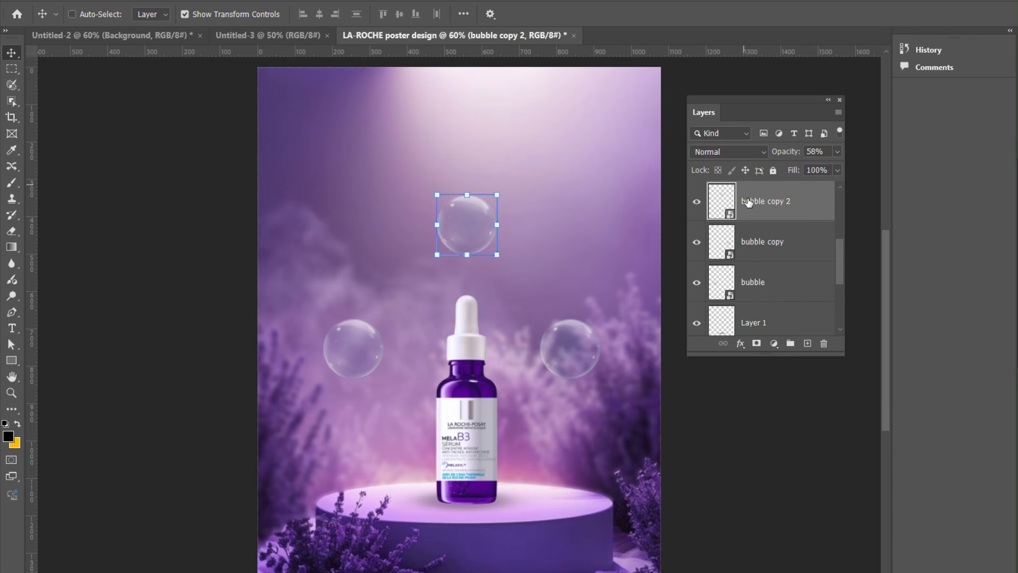
left_click(362, 572)
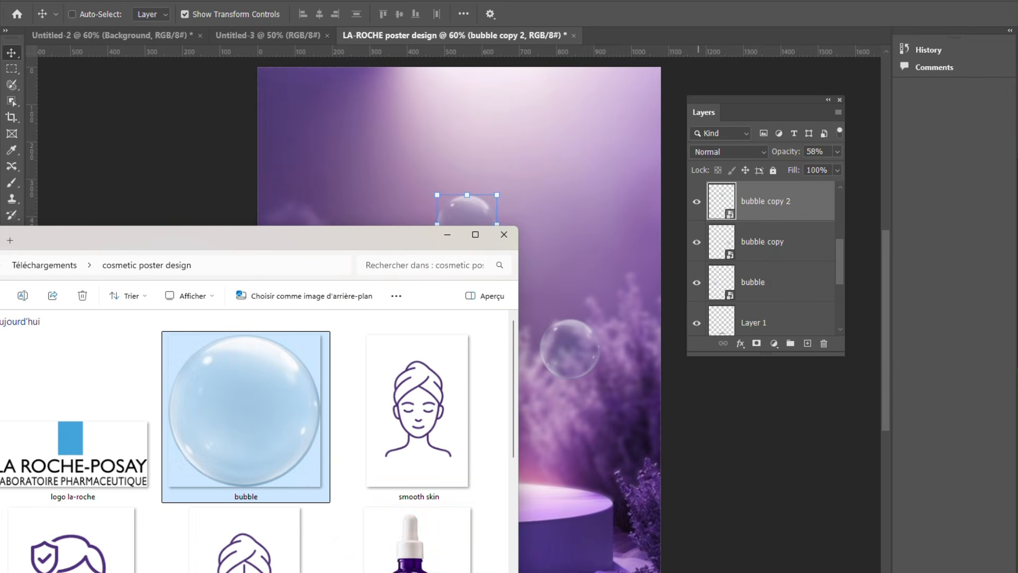
left_click(419, 424)
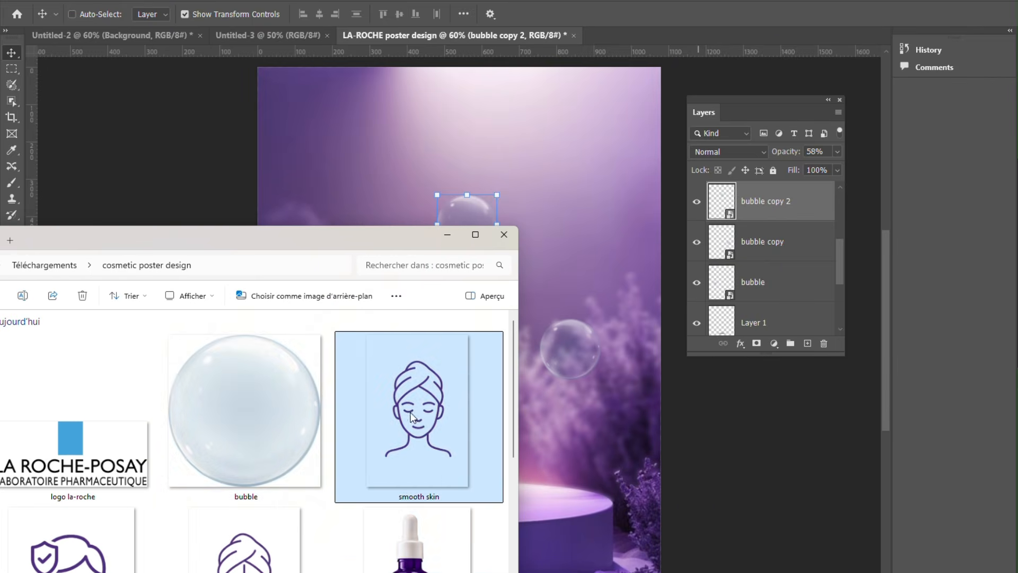
left_click_drag(413, 418, 588, 267)
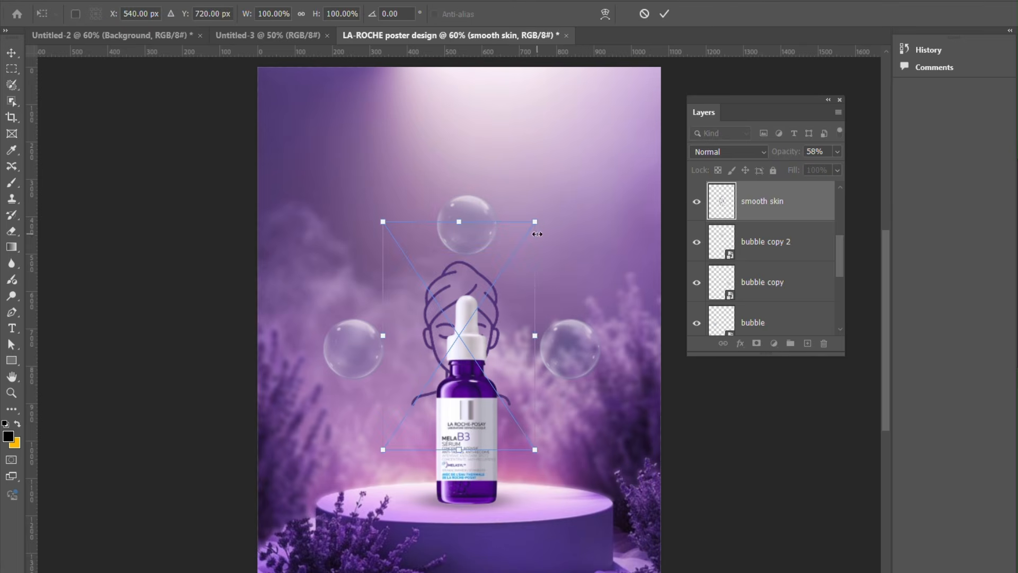
left_click_drag(535, 222, 447, 353)
left_click_drag(419, 390, 360, 339)
left_click_drag(387, 302, 367, 332)
left_click_drag(333, 370, 341, 352)
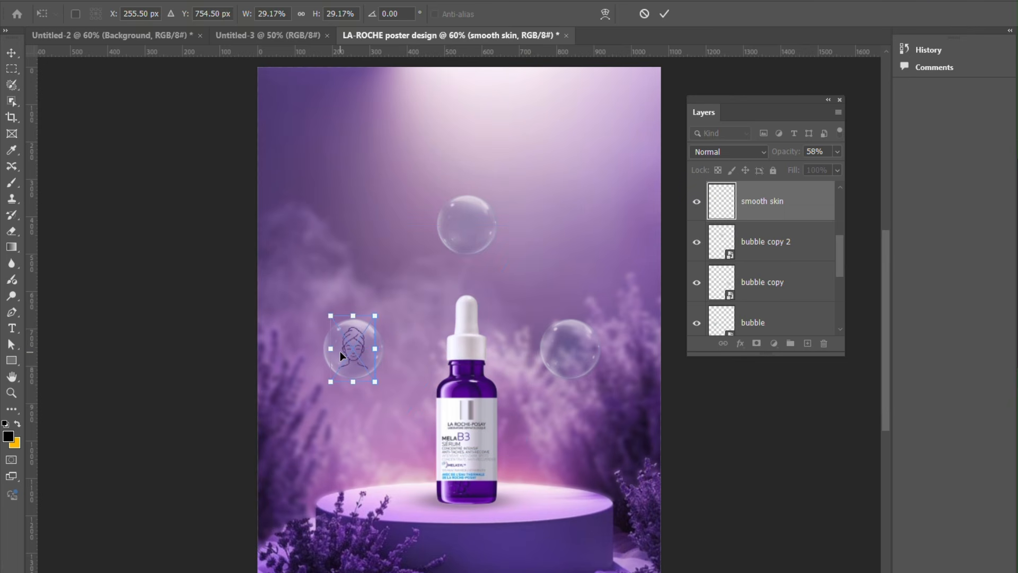
key("Return")
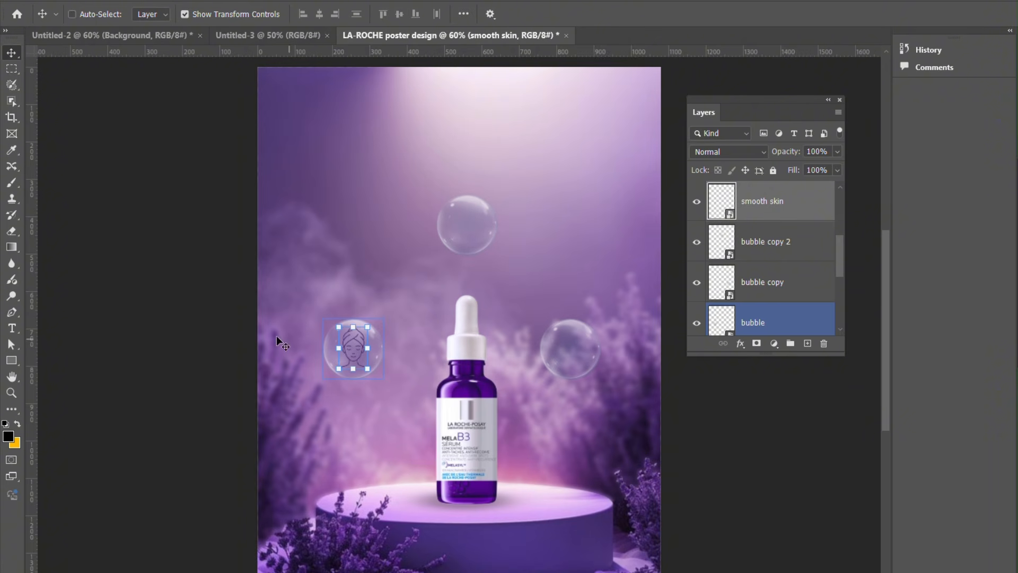
Add the 23 pt two-line caption "SMOOTHES AND STRENGTHEN SKIN" and centre it just below the left bubble.
left_click(12, 328)
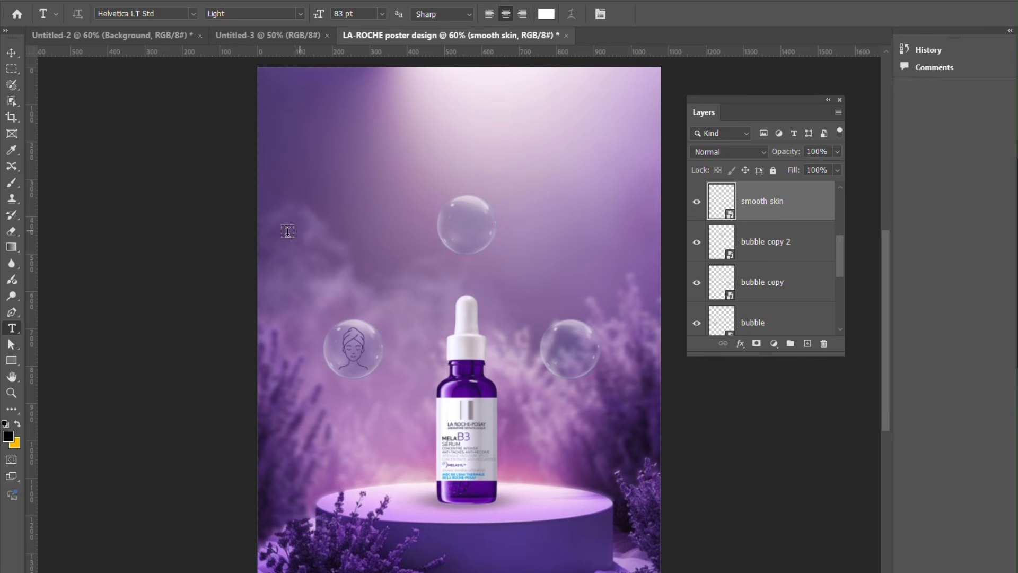
left_click_drag(317, 16, 295, 18)
left_click(337, 409)
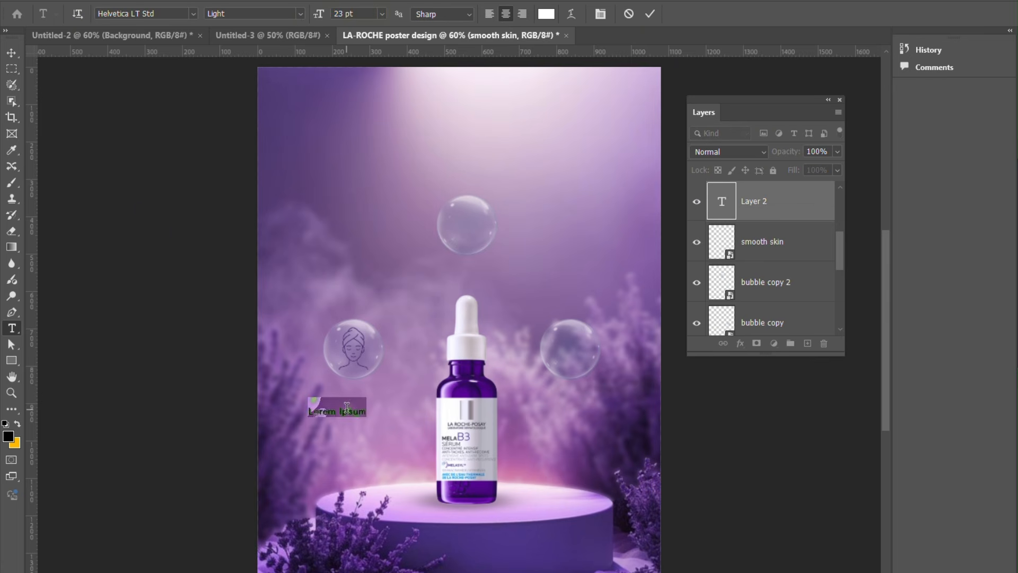
type("SMOOTHES AND")
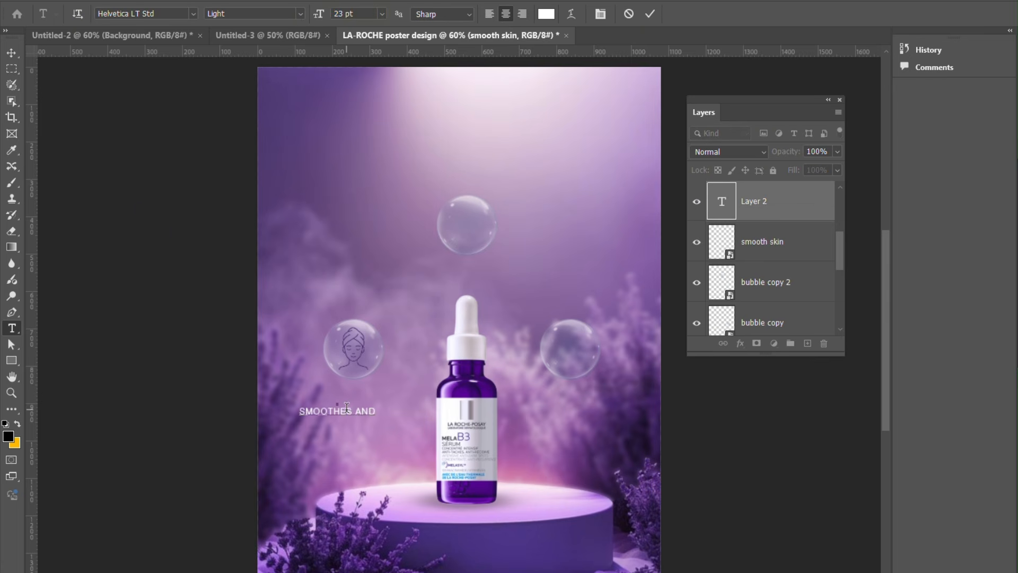
key("Return")
type("STRENGTHEN SKIN")
left_click(12, 53)
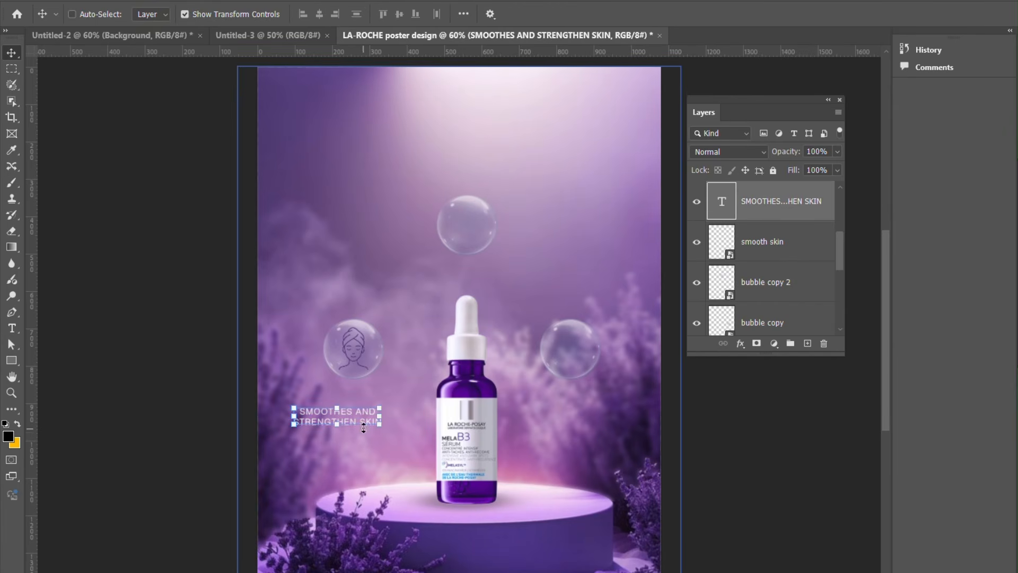
left_click_drag(361, 421, 376, 400)
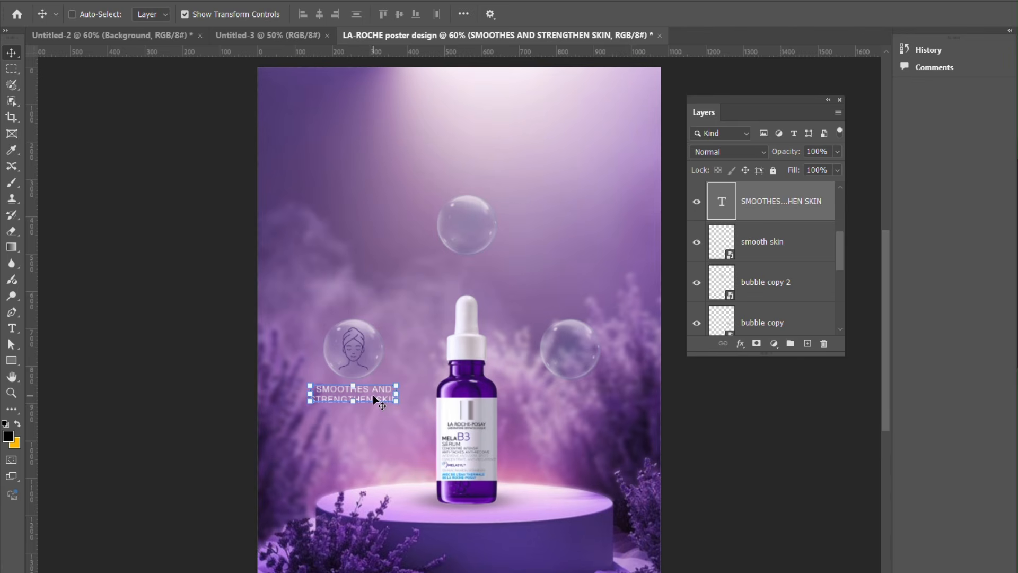
Give the caption a white Outer Glow with Screen blend mode, 75% opacity, 0% noise, 7% spread and 24 px size.
left_click(740, 344)
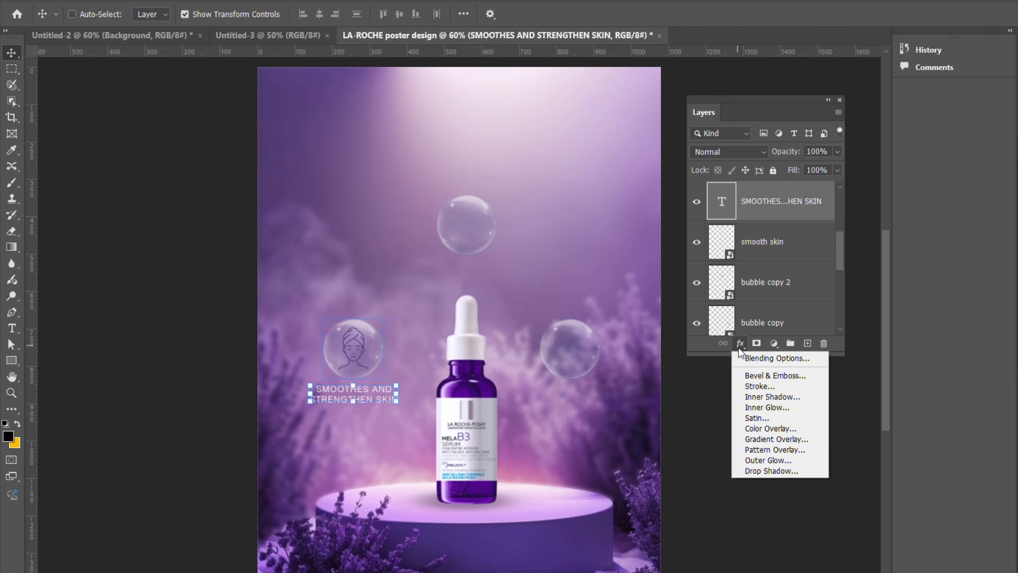
left_click(747, 460)
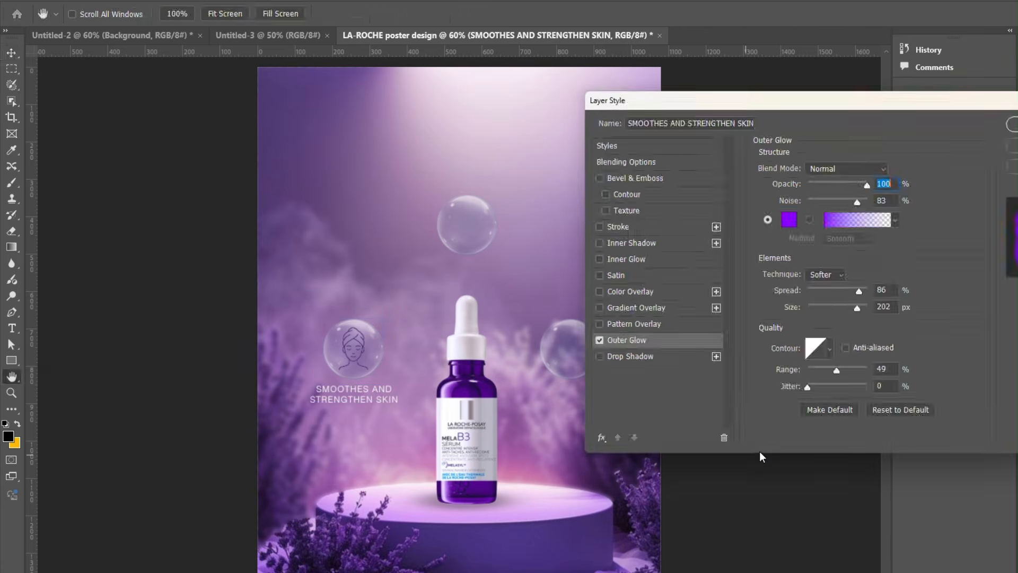
left_click(790, 220)
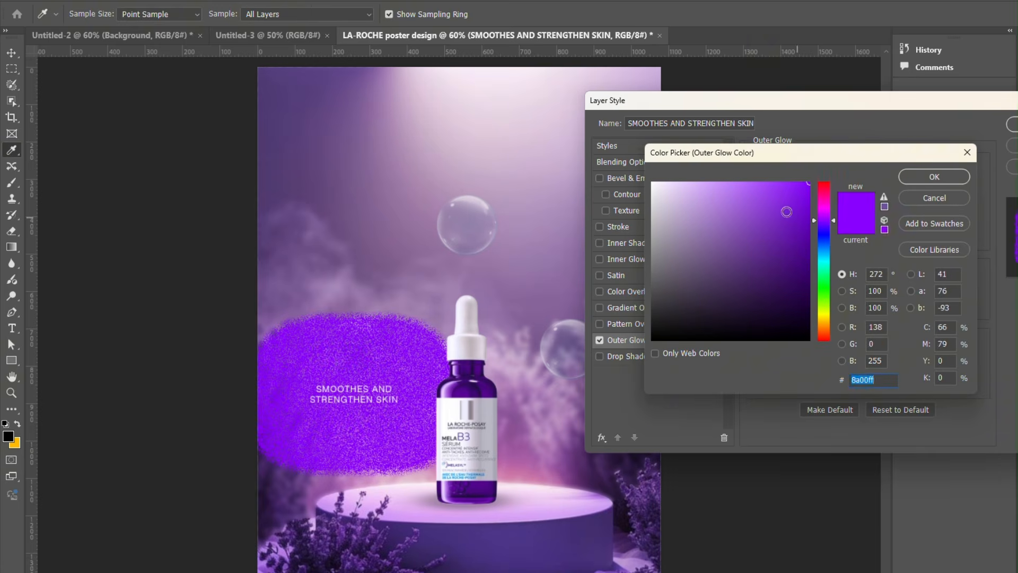
type("ffffff")
left_click(909, 178)
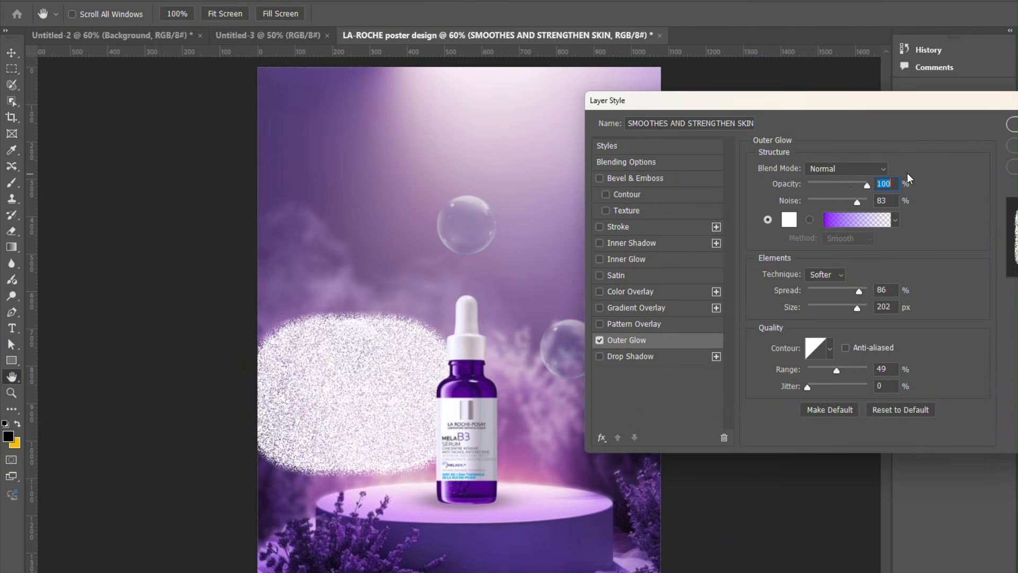
left_click(838, 168)
left_click(828, 289)
left_click_drag(867, 185, 792, 210)
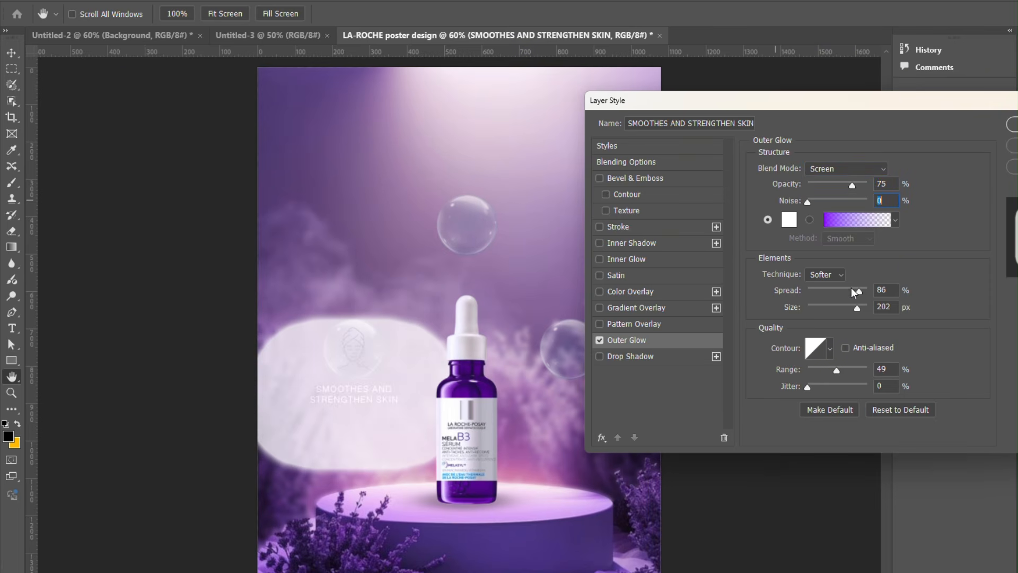
left_click_drag(860, 292, 815, 296)
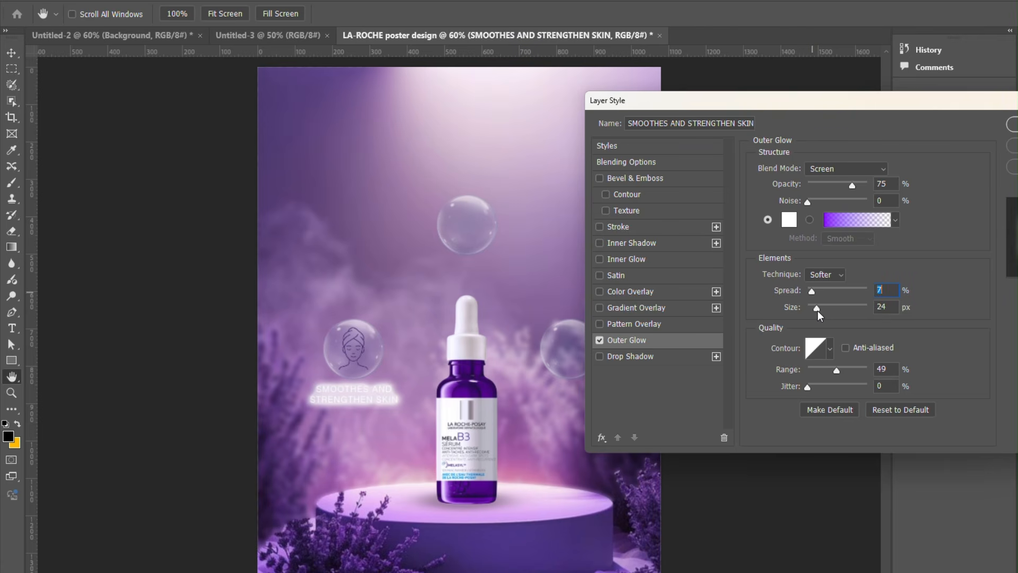
Set the caption's Outer Glow colour to 310A52 and apply the layer style.
left_click(788, 224)
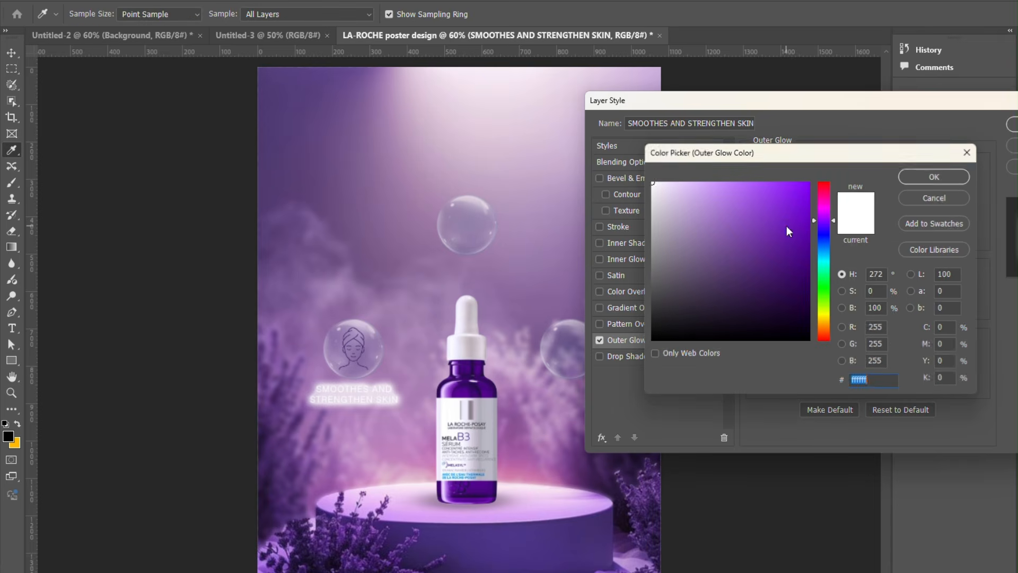
type("310A52")
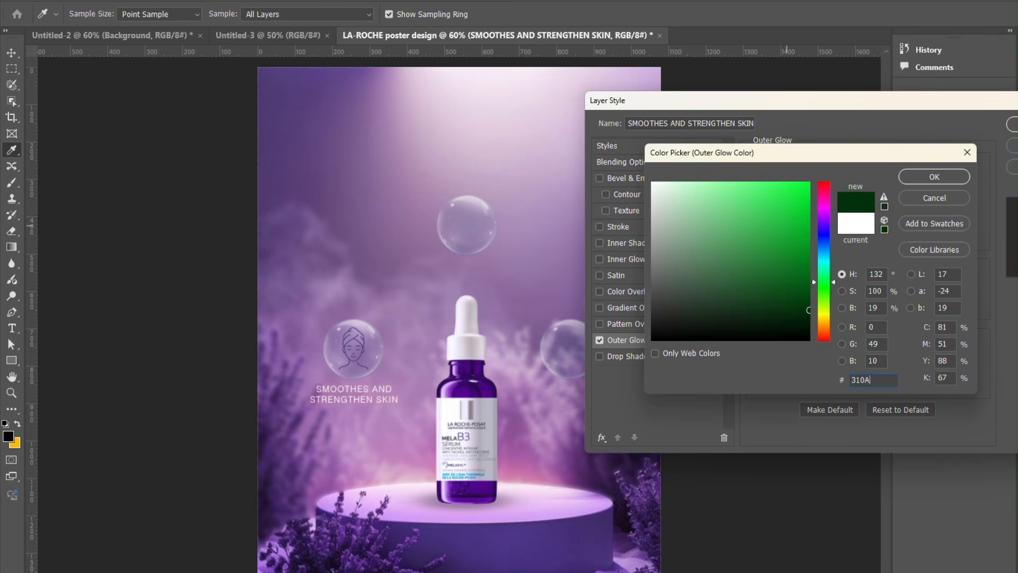
left_click(934, 177)
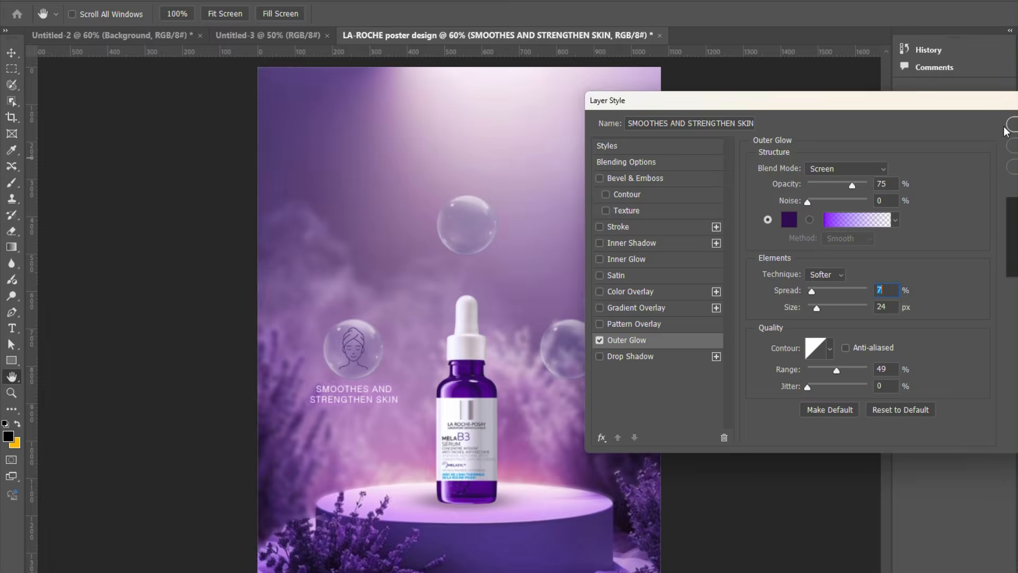
left_click(1010, 125)
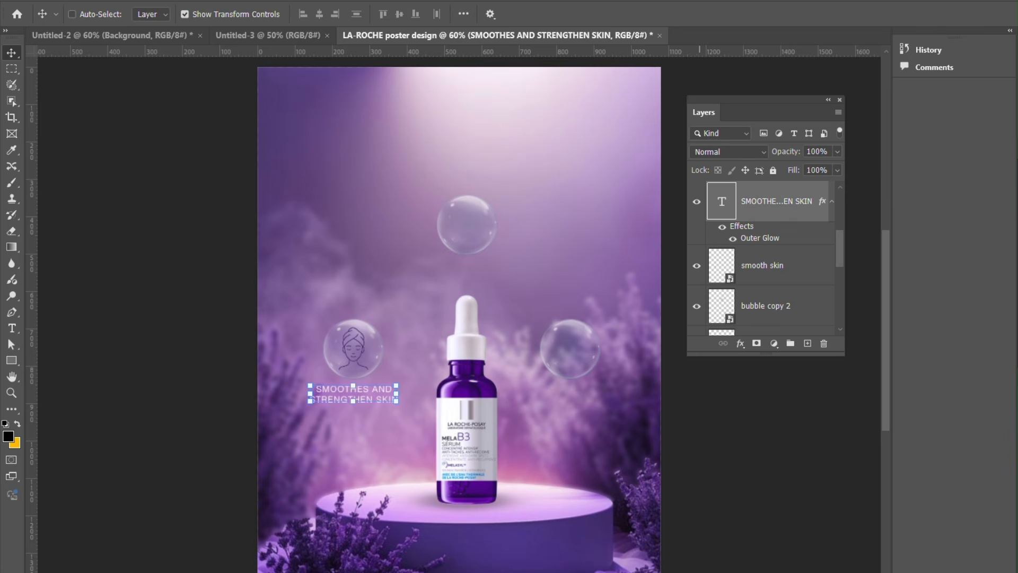
Place the hyperpigmentation icon from the project folder, scale it to about 26% and centre it inside the right bubble.
key("alt+Tab")
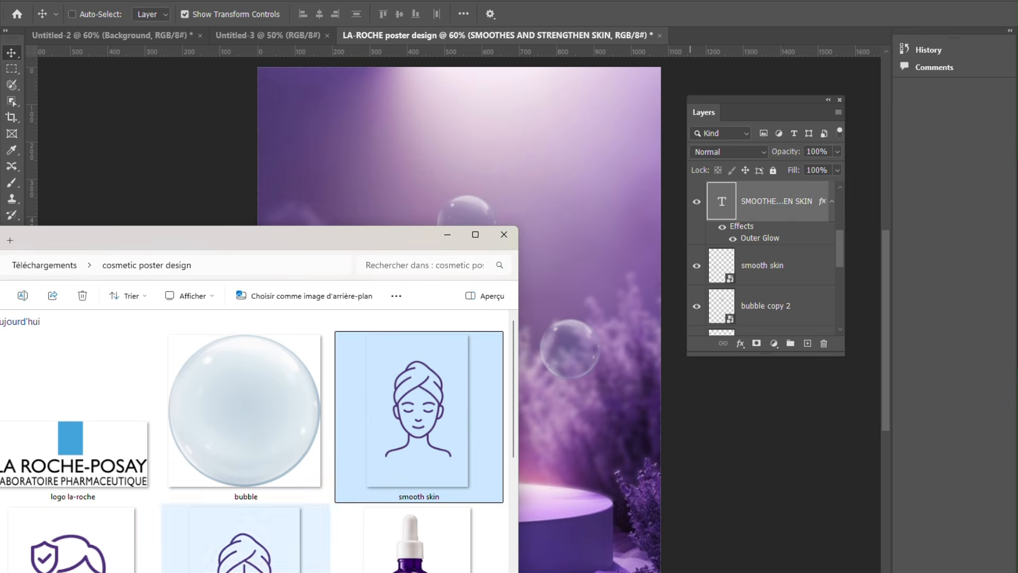
left_click(80, 557)
left_click_drag(69, 546, 591, 398)
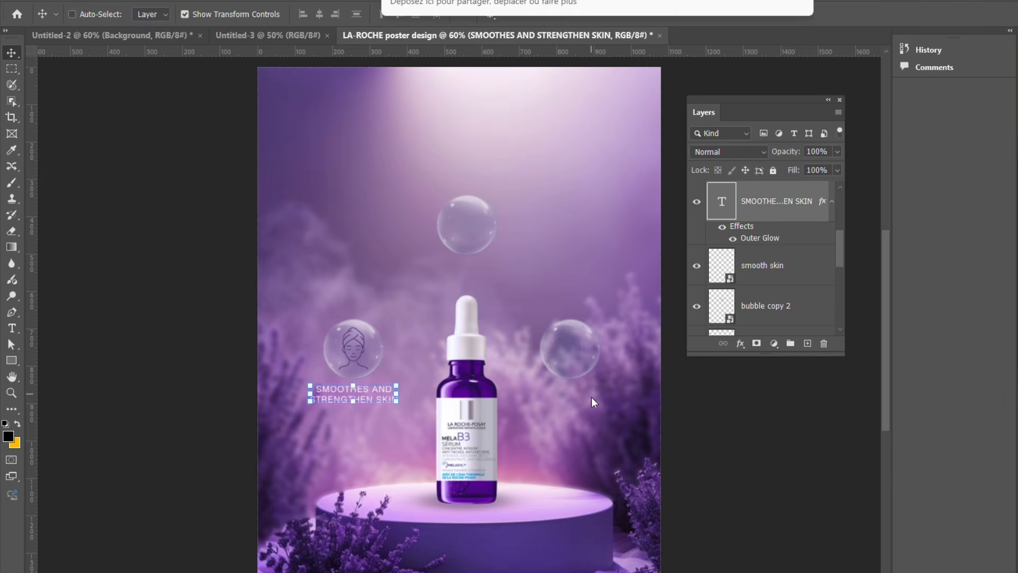
left_click_drag(541, 232, 605, 231)
left_click_drag(606, 216, 505, 337)
left_click_drag(477, 371, 581, 335)
left_click_drag(606, 298, 582, 328)
left_click_drag(551, 368, 557, 358)
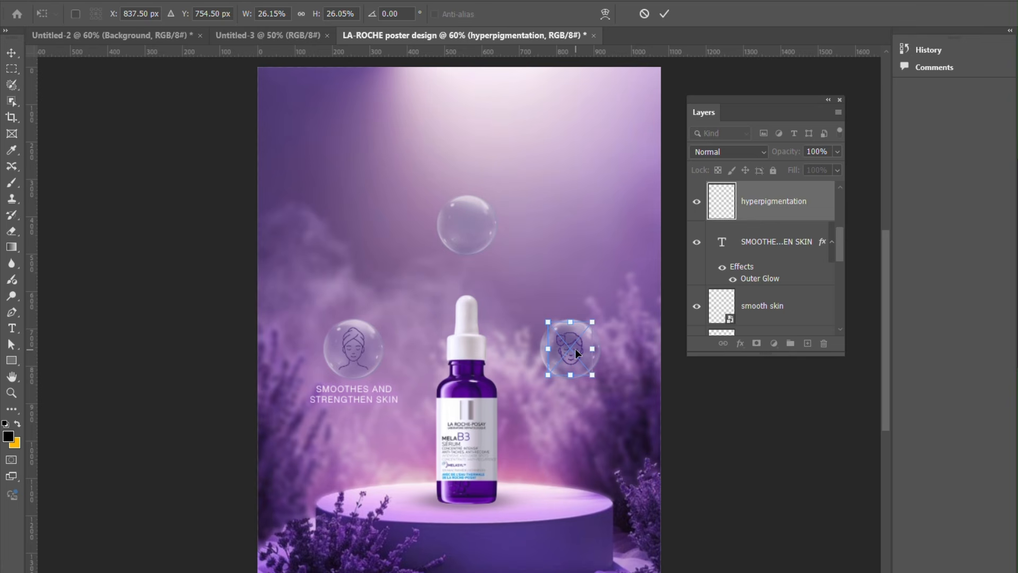
key("Return")
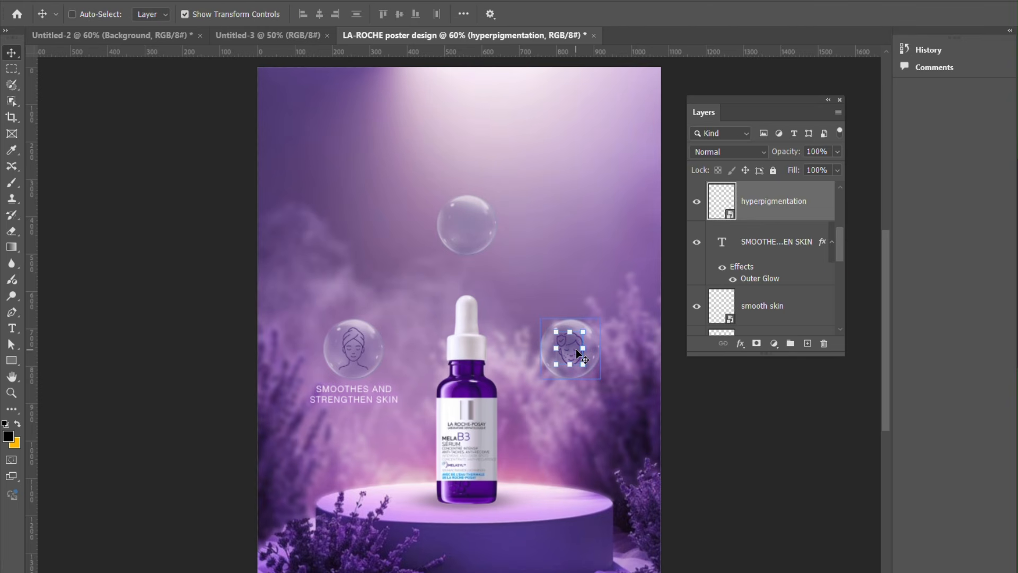
Duplicate the "SMOOTHES AND STRENGTHEN SKIN" caption with its glow and centre the copy just below the right bubble.
left_click(764, 245)
left_click_drag(764, 247, 808, 344)
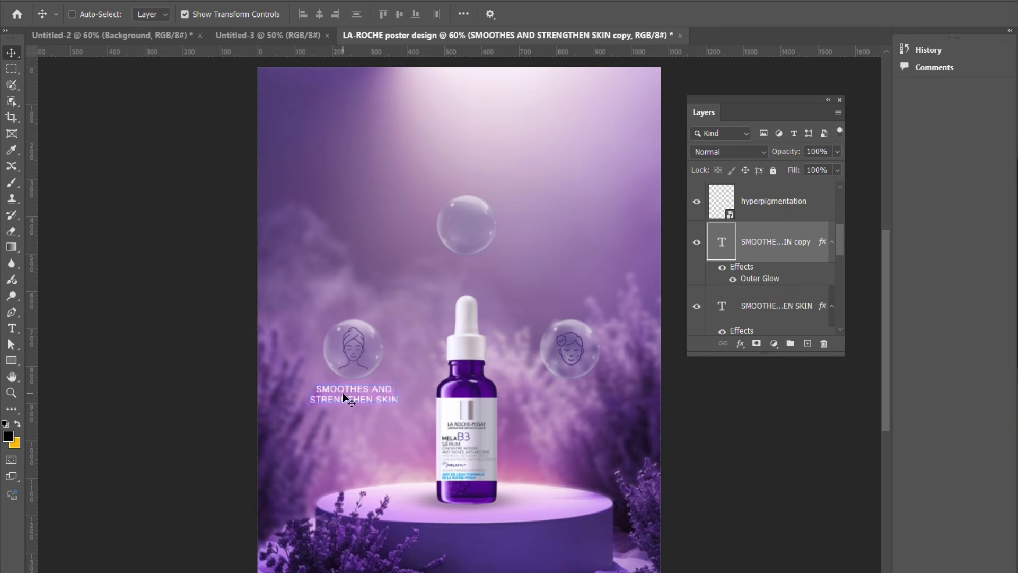
left_click_drag(342, 395, 561, 395)
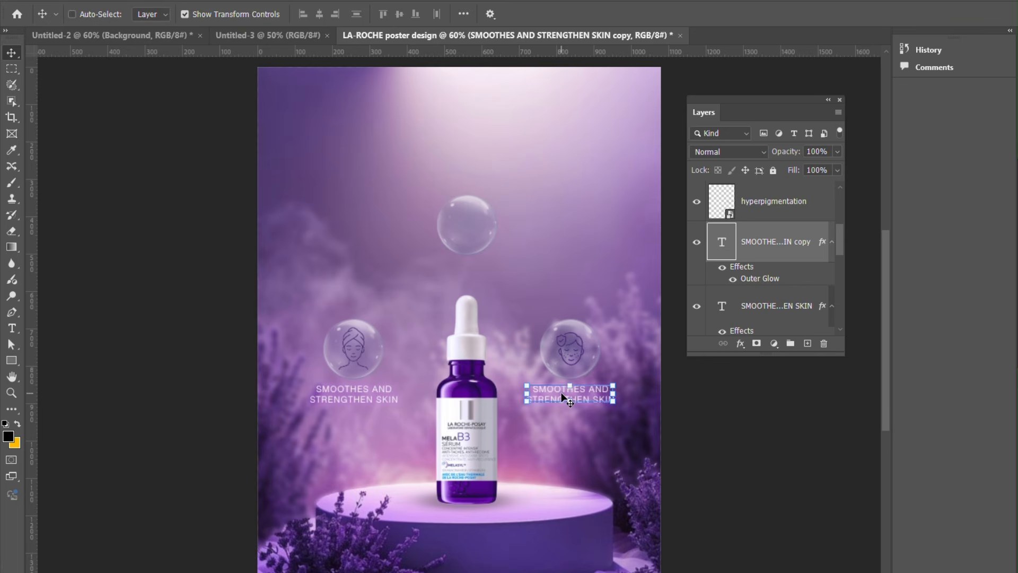
Replace the copied caption's text with "PREVENT FUTURE" on the first line and "HYPERPIGMENTATION" on the second.
double_click(562, 395)
type("PREVENT")
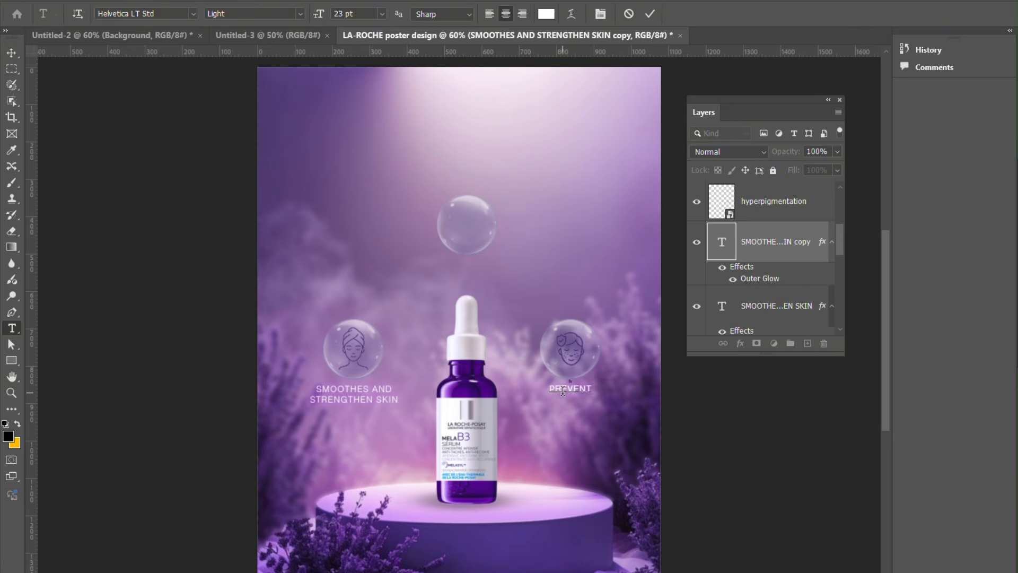
type(" FUTURE")
key("Return")
type("HYPERPIGMENTATION")
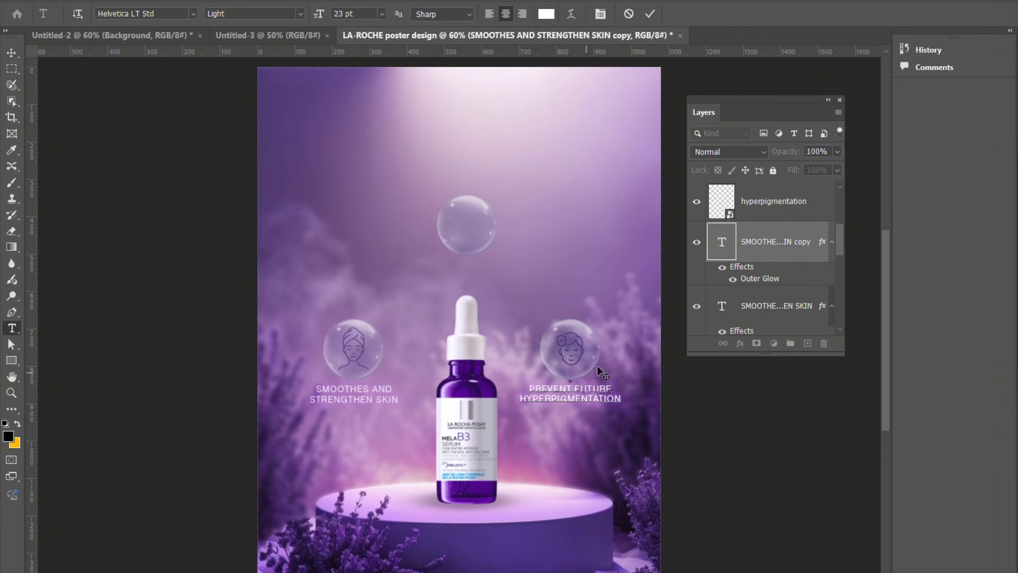
left_click(792, 242)
key("v")
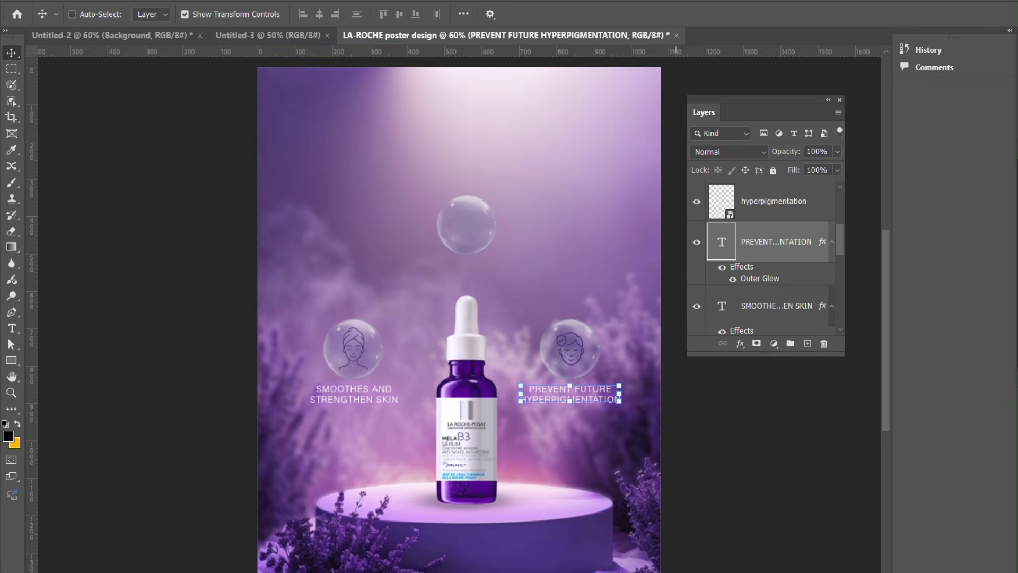
Place the dark spots icon from the project folder, scale it to about 24% and centre it inside the upper bubble.
left_click(677, 572)
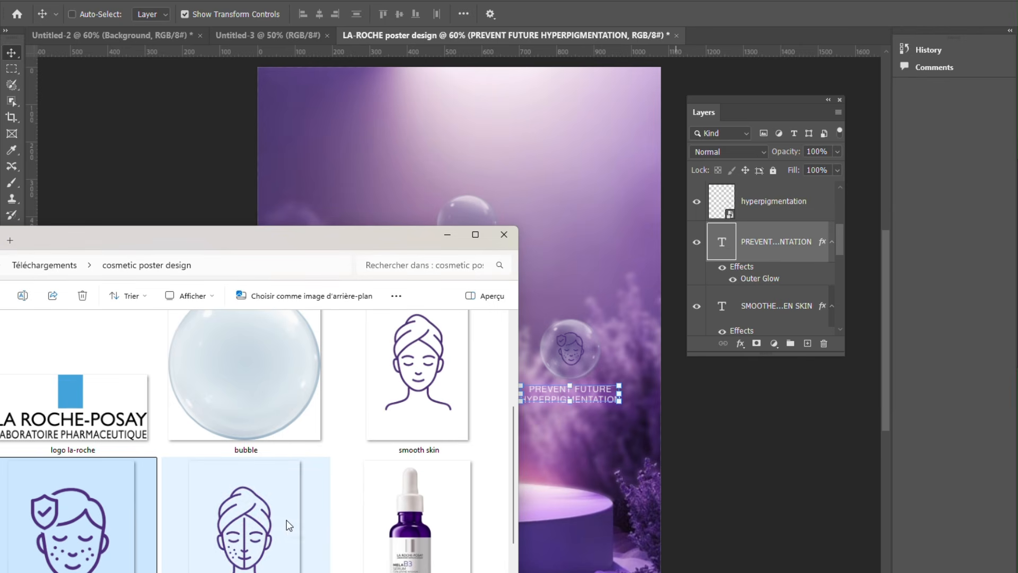
left_click_drag(287, 520, 418, 271)
left_click_drag(418, 321, 478, 230)
left_click_drag(506, 190, 484, 218)
left_click_drag(468, 257, 468, 234)
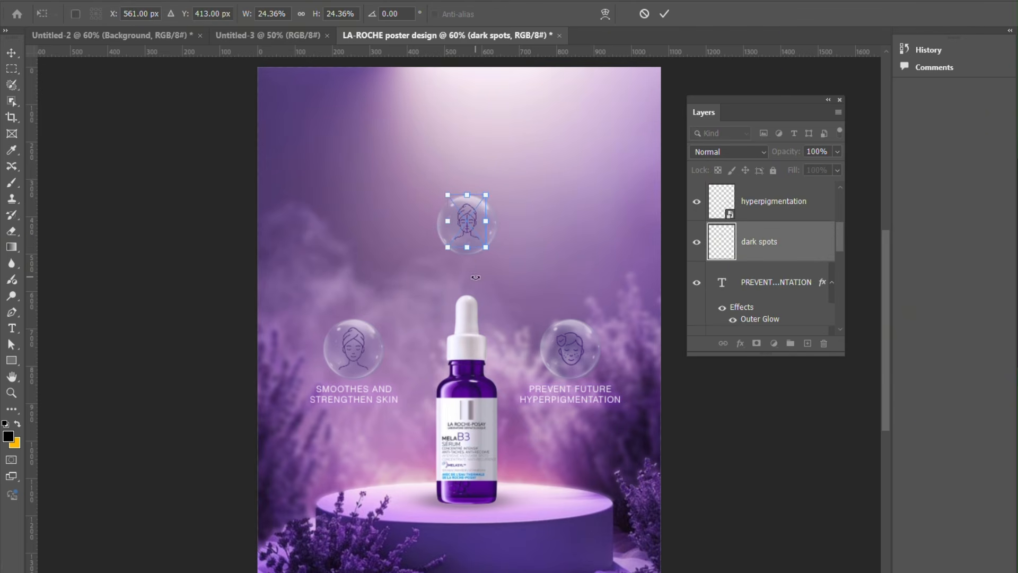
key("Return")
key("ctrl+t")
left_click_drag(484, 254, 476, 235)
key("Return")
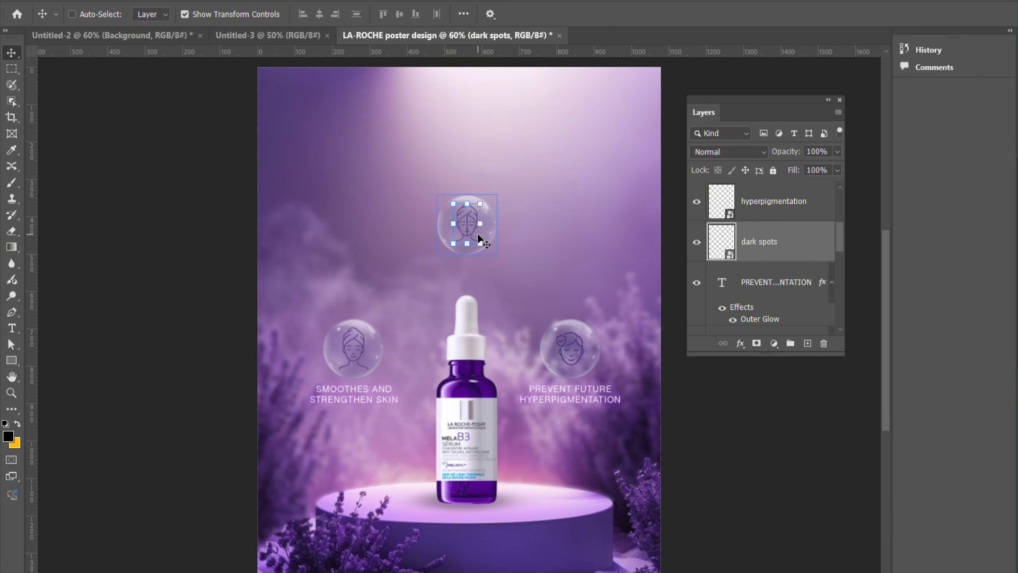
Duplicate the hyperpigmentation caption to just below the upper bubble and change its text to the two lines "REDUCES" and "DARK SKIN".
left_click_drag(789, 282, 805, 313)
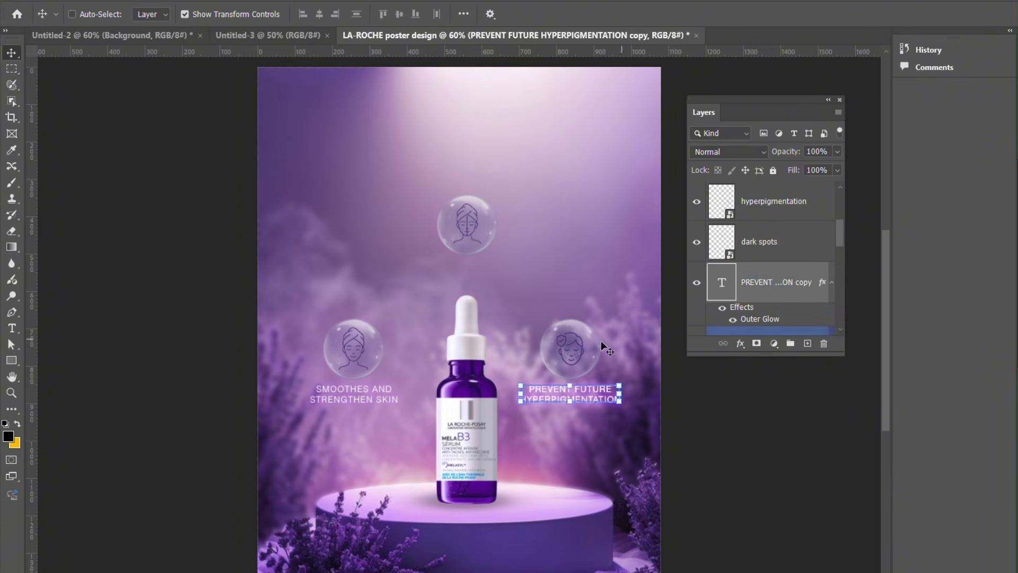
left_click_drag(559, 392, 457, 272)
double_click(489, 271)
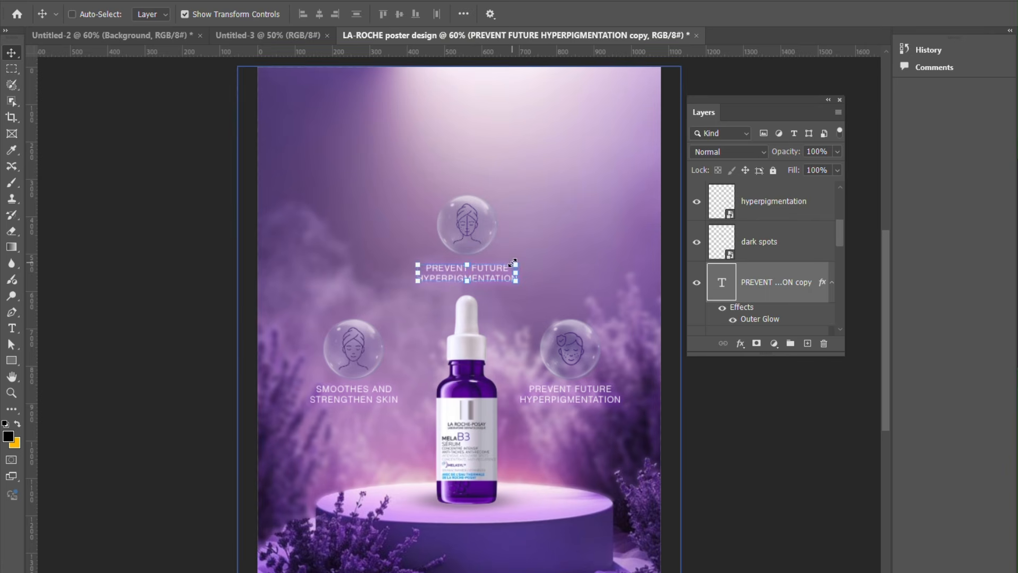
type("REDUCES")
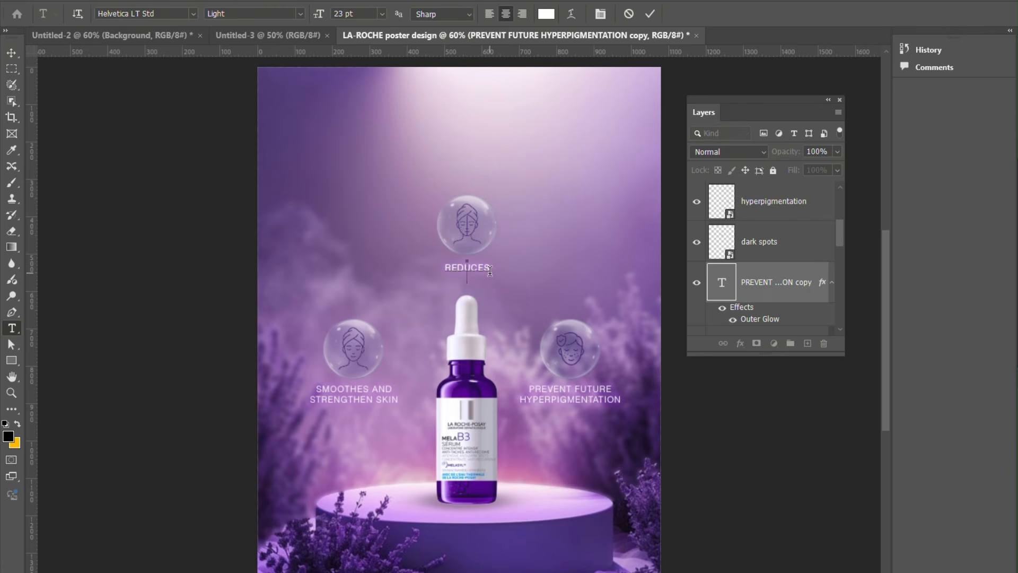
key("Return")
type("DARK SKIN")
left_click(11, 52)
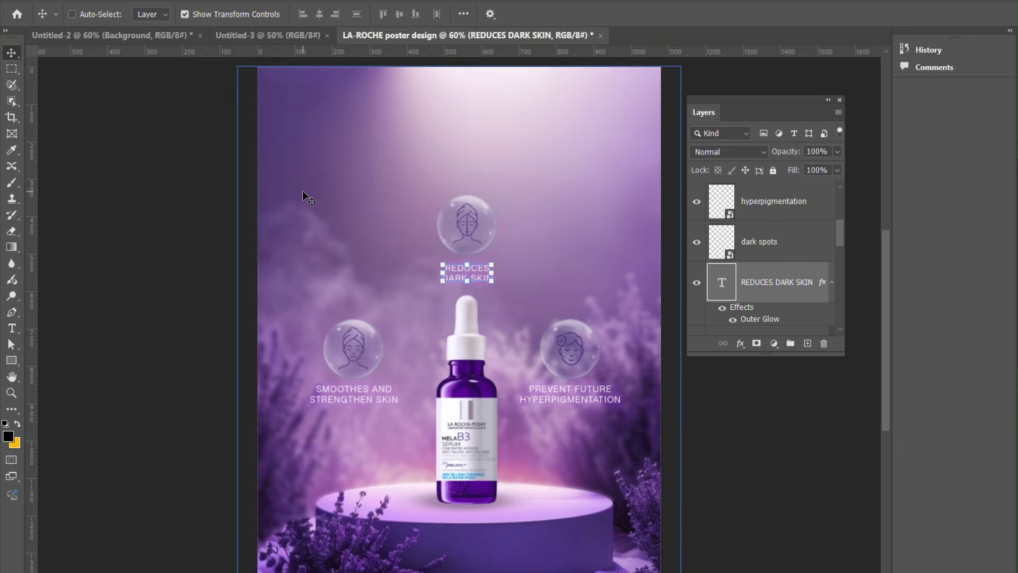
Add a one-line headline "LA-ROCHE POSAY" above the upper bubble and set its font to Bauhaus 93 Regular.
left_click(13, 328)
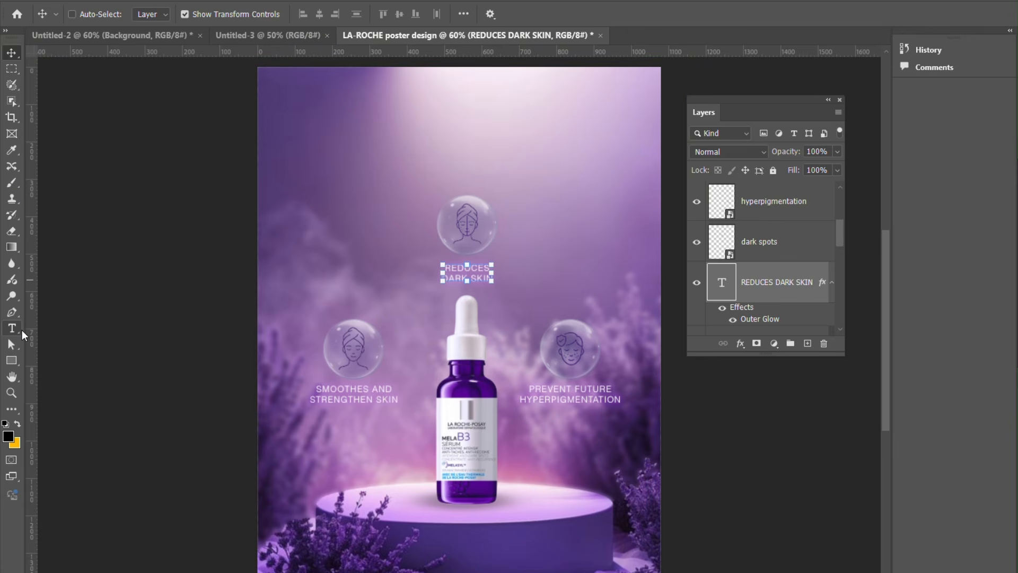
left_click(413, 127)
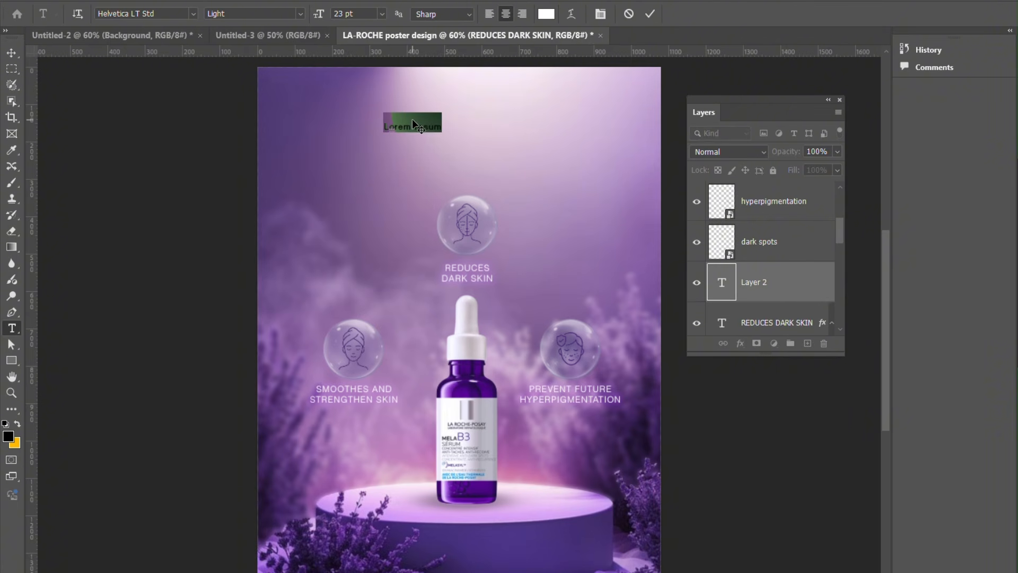
type("LA")
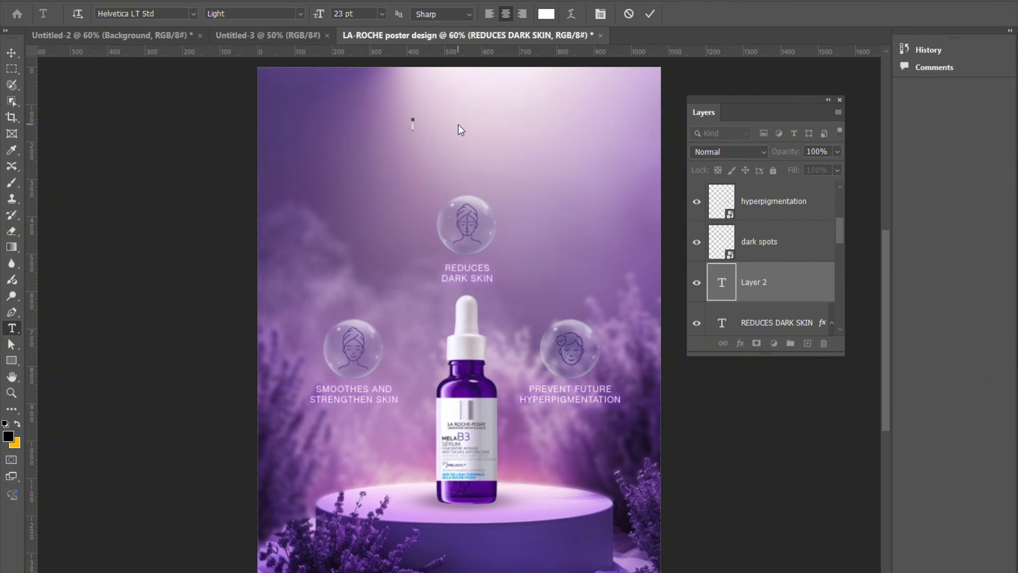
type("-ROCHE POSAY")
triple_click(428, 128)
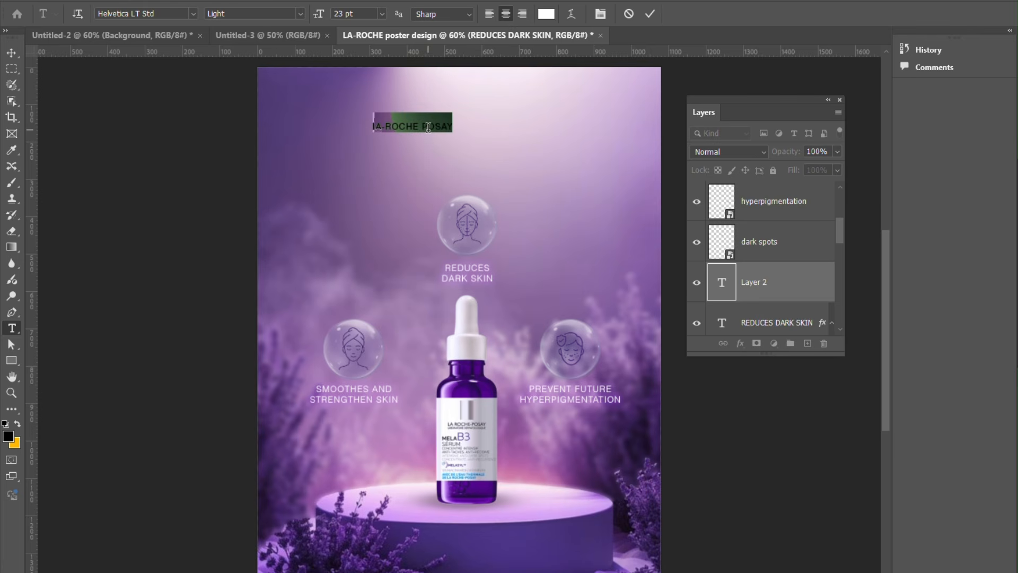
left_click(159, 13)
type("bauh")
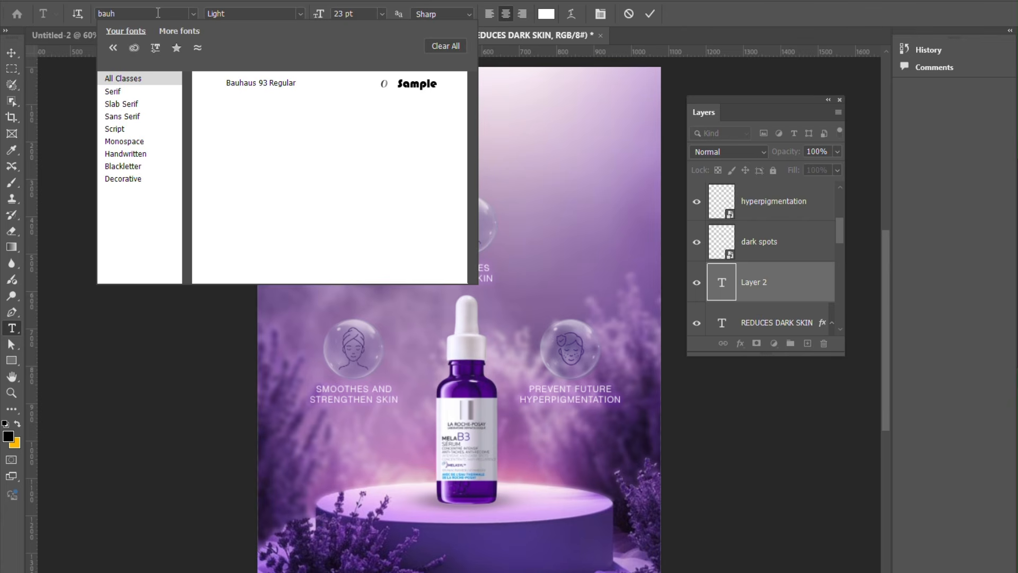
left_click(268, 83)
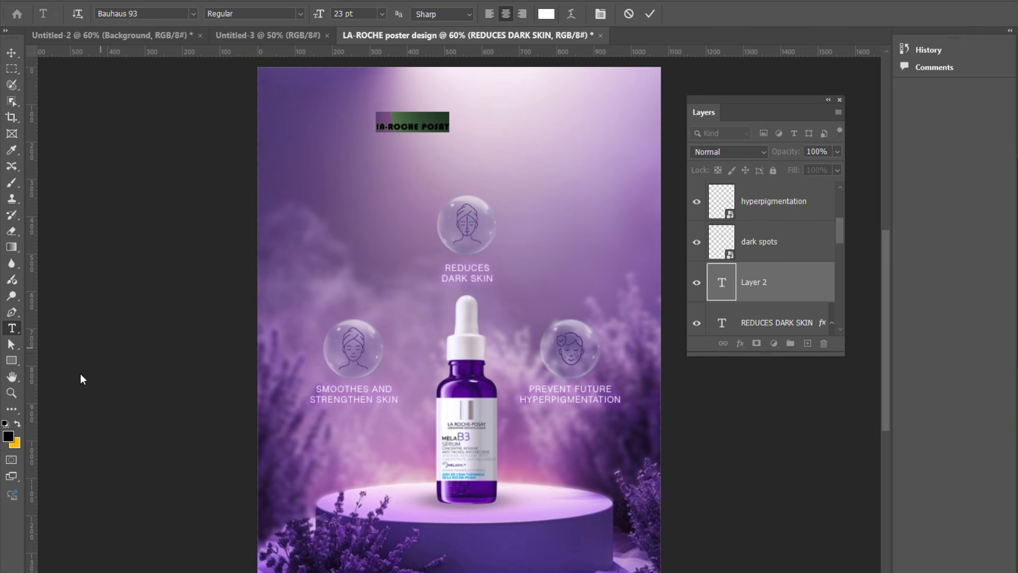
Set the headline's text colour to 5a058c and finish editing the text.
left_click(9, 437)
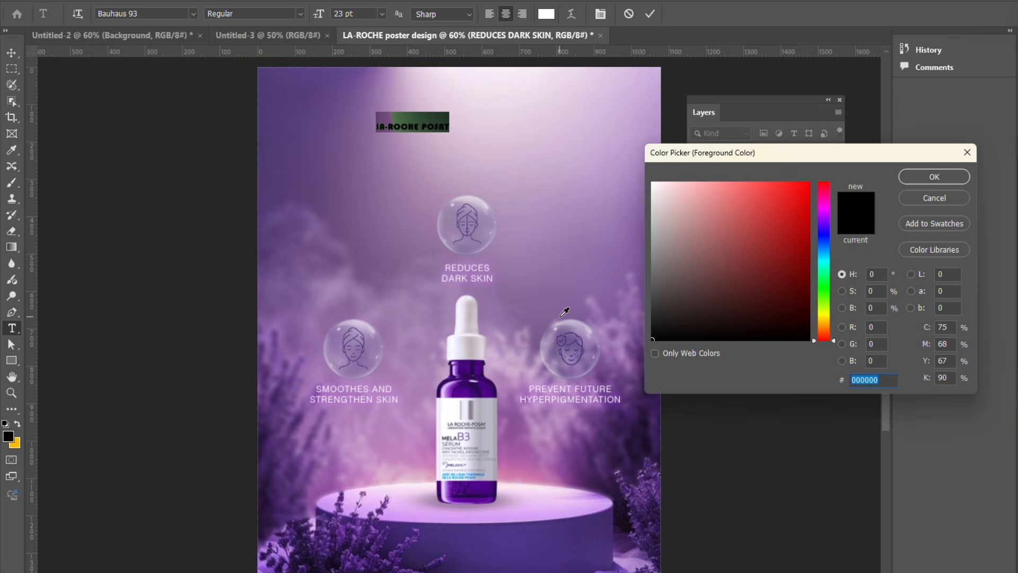
type("5a05")
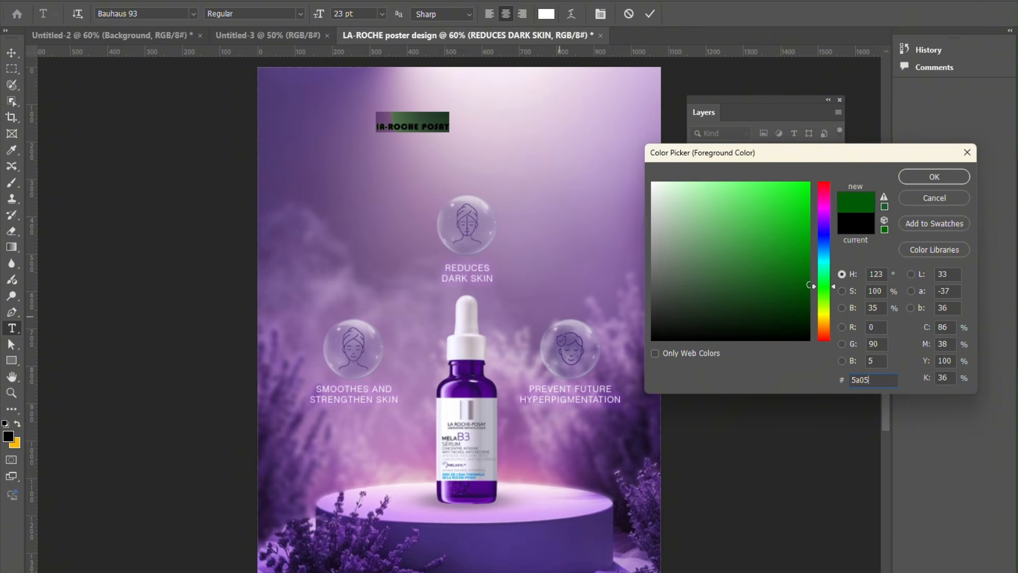
type("8c")
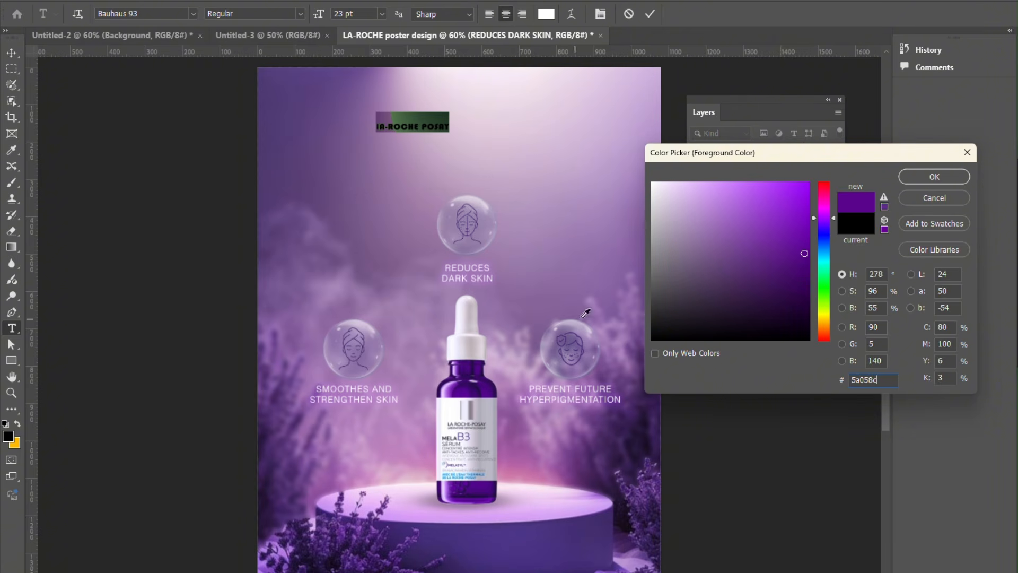
left_click(945, 180)
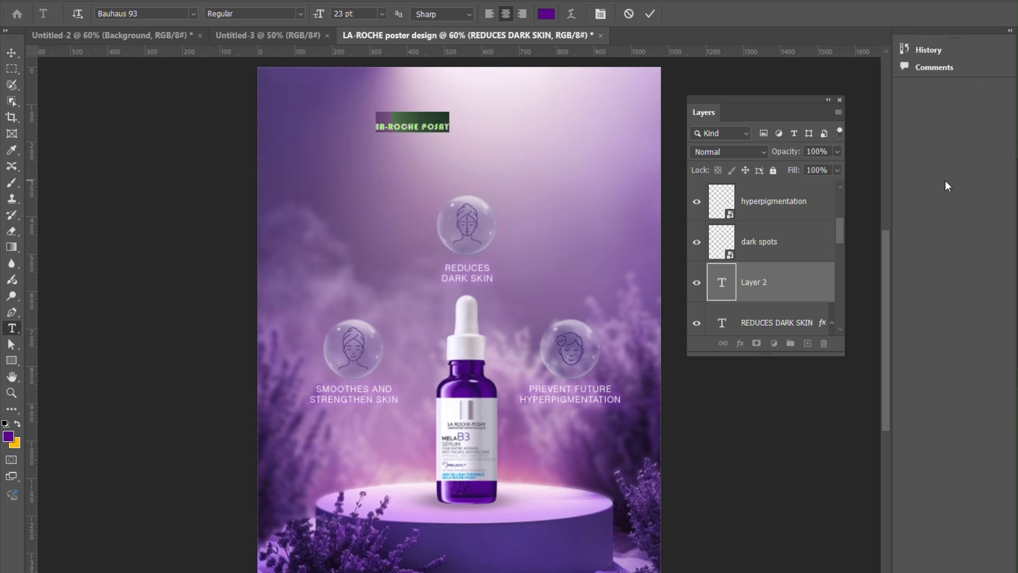
left_click(11, 52)
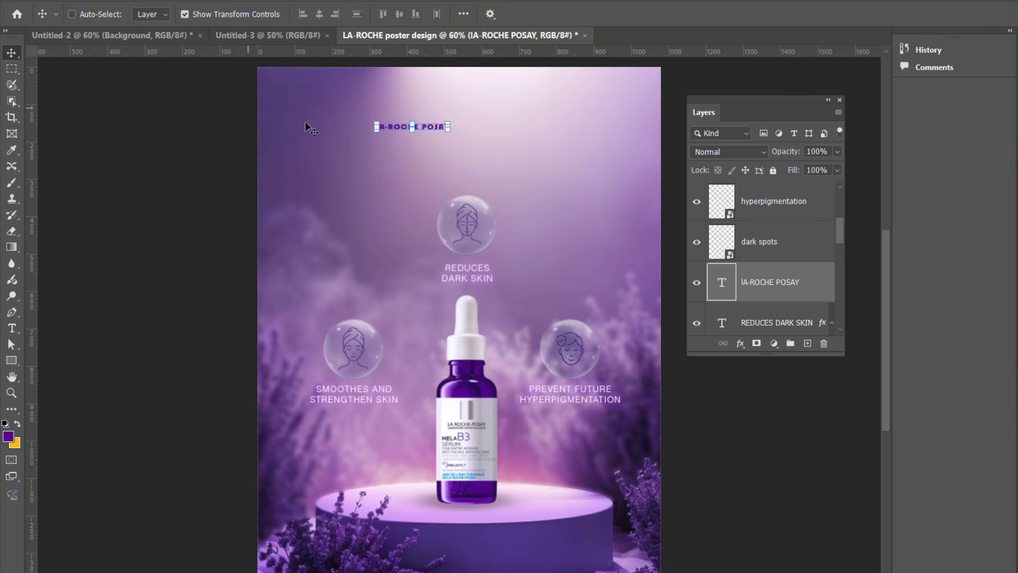
Stretch the headline to about 414% width and 776% height and position it above the upper bubble.
key("ctrl+t")
left_click_drag(445, 132, 600, 145)
left_click_drag(513, 142, 465, 179)
left_click_drag(578, 145, 615, 144)
left_click_drag(350, 147, 310, 146)
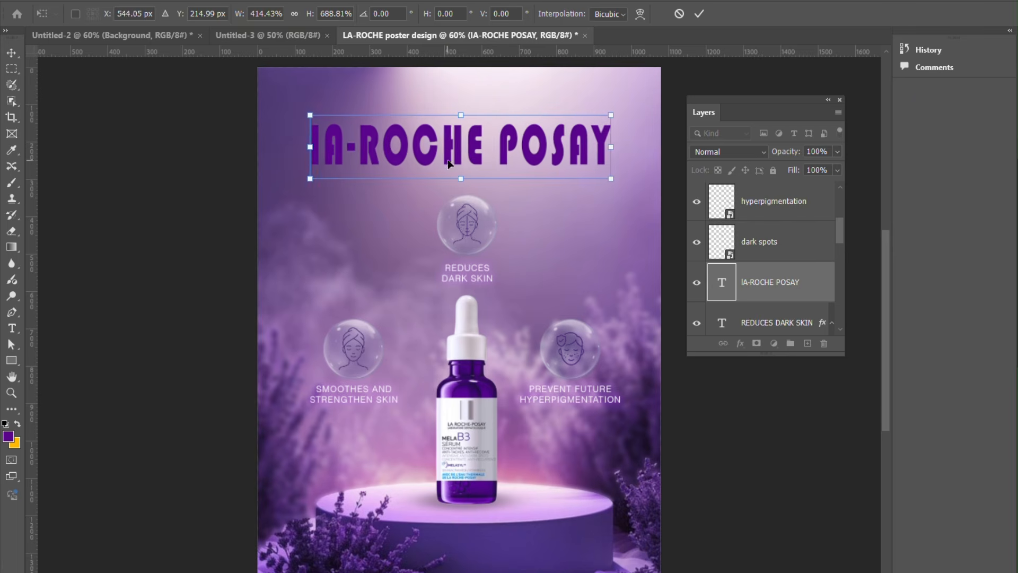
left_click_drag(468, 153, 472, 150)
left_click_drag(464, 109, 464, 106)
left_click_drag(470, 178, 470, 183)
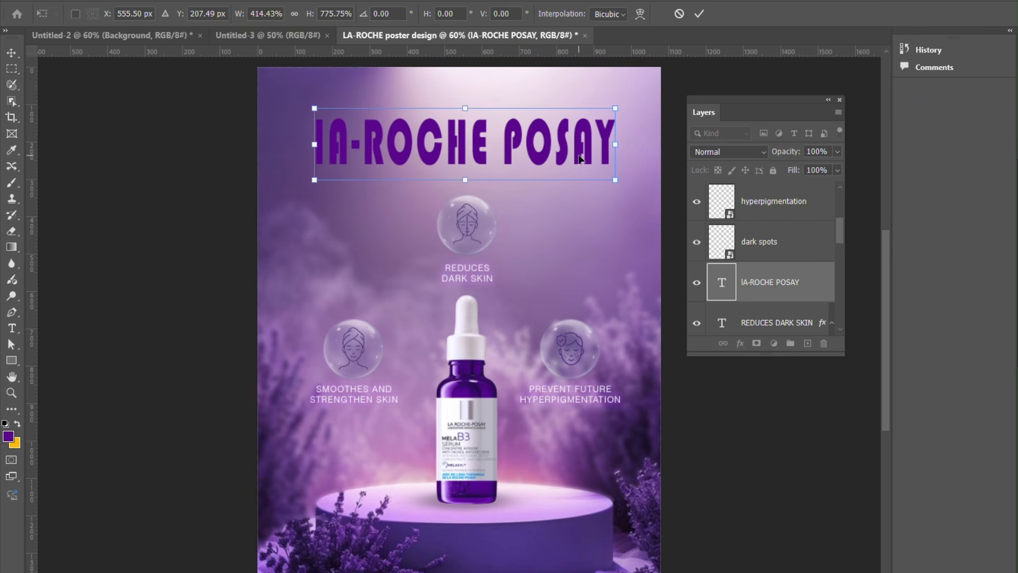
Enlarge the headline by about another 3%, centre it at about X 561 px, Y 196 px, and apply the transform.
left_click_drag(512, 149, 514, 148)
left_click_drag(618, 143, 627, 144)
left_click_drag(553, 142, 548, 140)
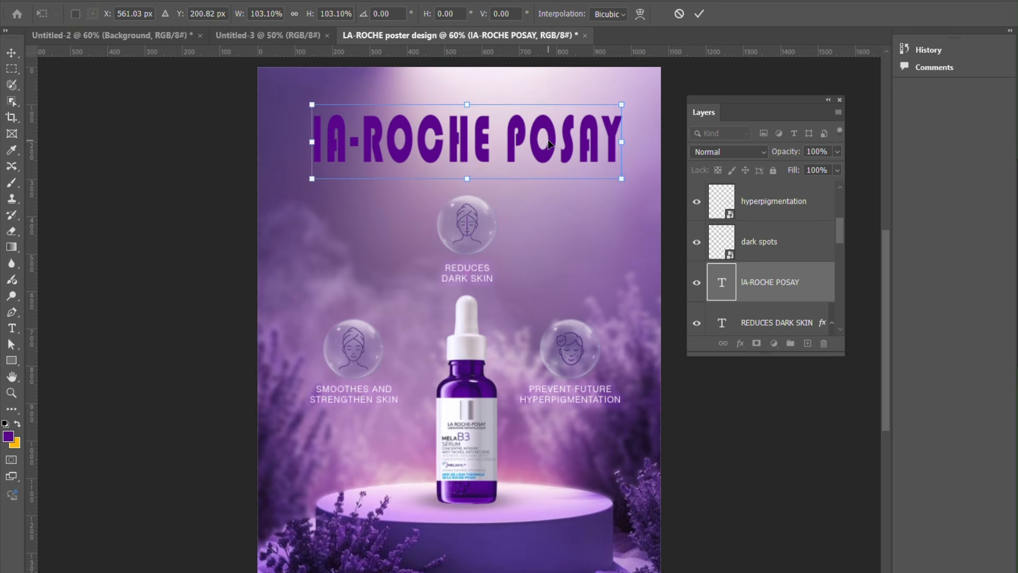
key("Up")
key("Up")
key("Up")
key("Up")
key("Up")
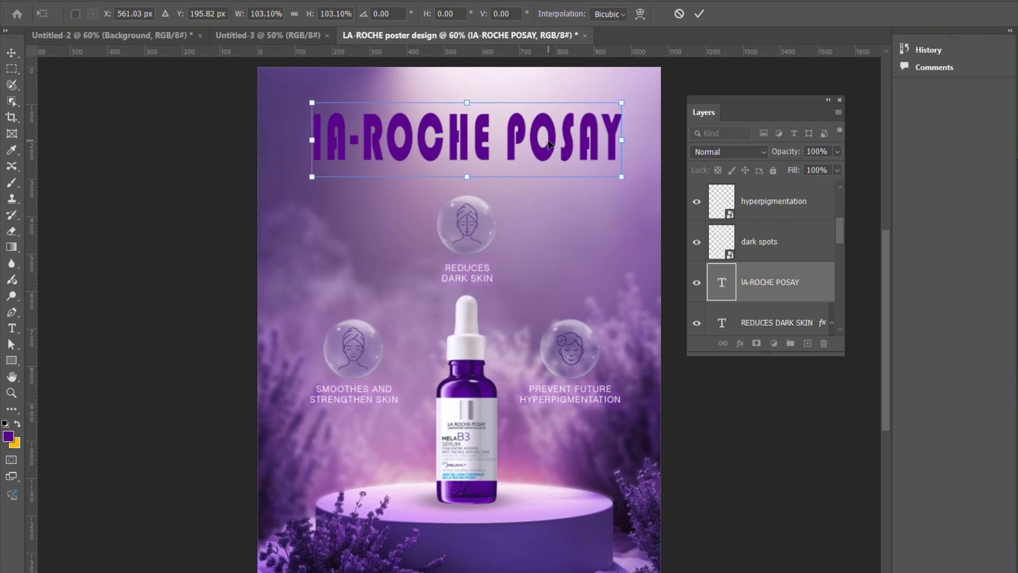
left_click(700, 14)
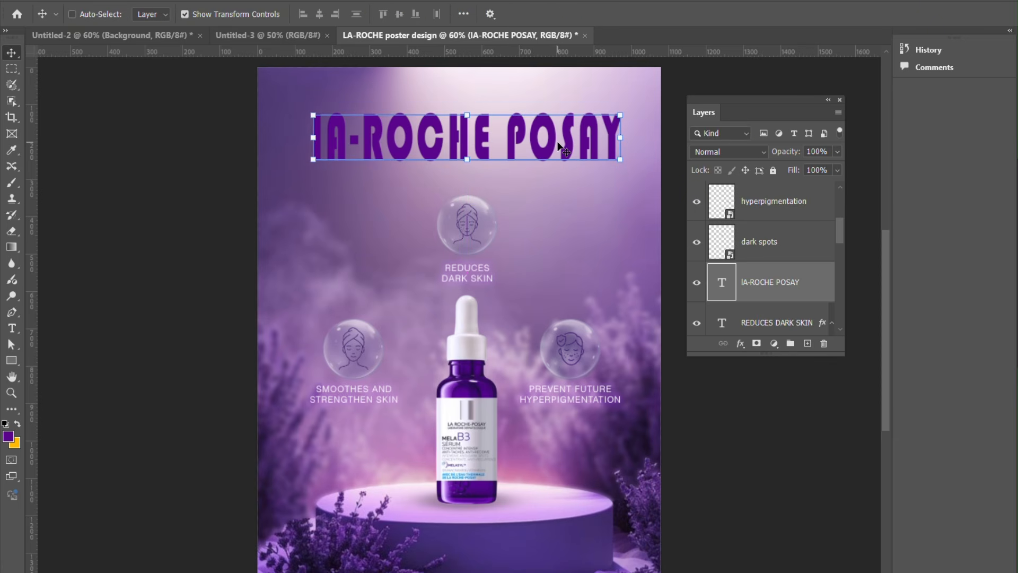
Place the "logo la-roche" image from the "cosmetic poster design" folder into the poster.
key("alt+Tab")
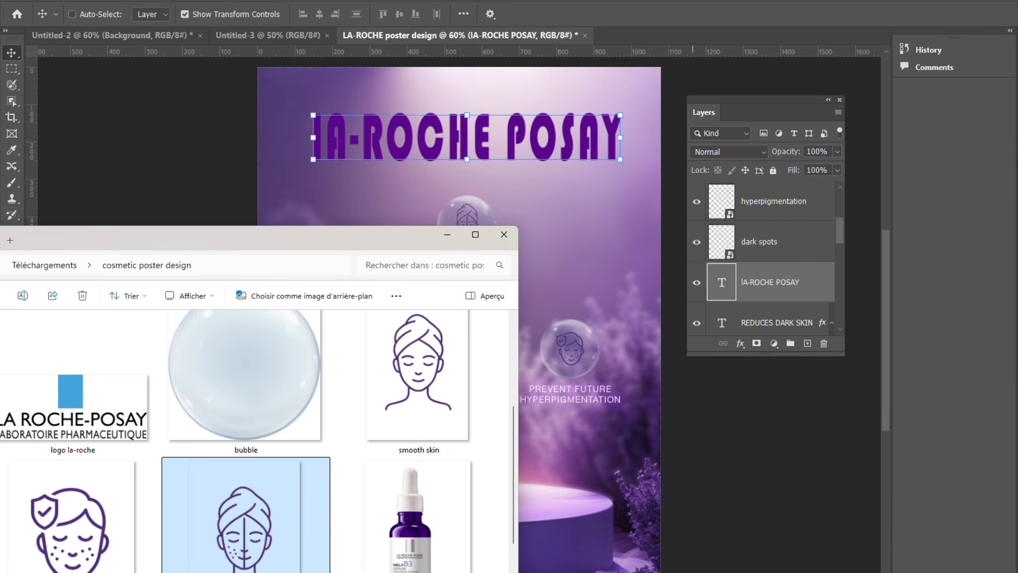
left_click(84, 438)
left_click_drag(83, 435, 467, 304)
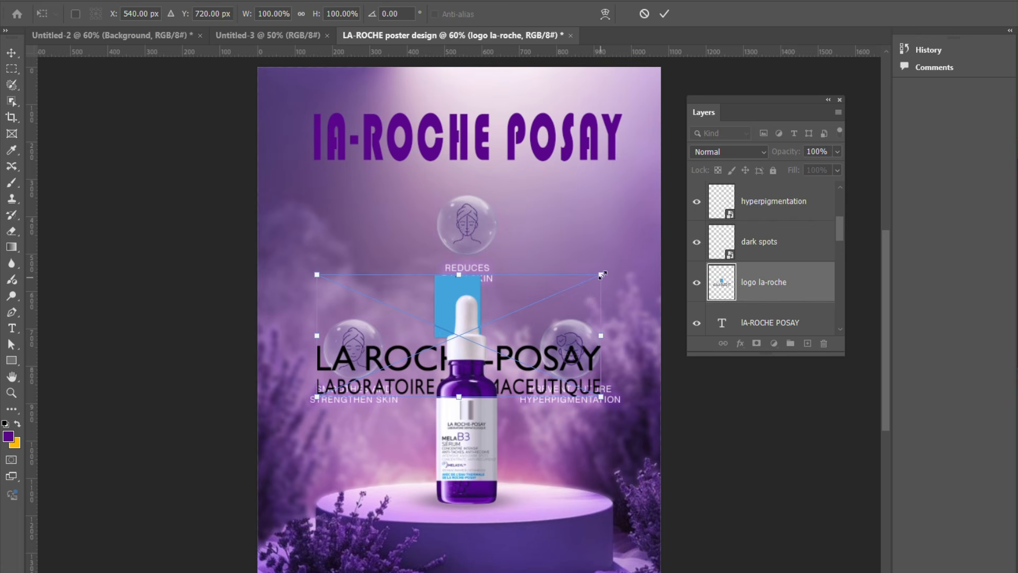
Scale the logo to about 32.5%, position it in the poster's upper-left corner at about X 128 px, Y 34.5 px, and apply the transform.
left_click_drag(603, 271, 443, 342)
left_click_drag(342, 366, 354, 85)
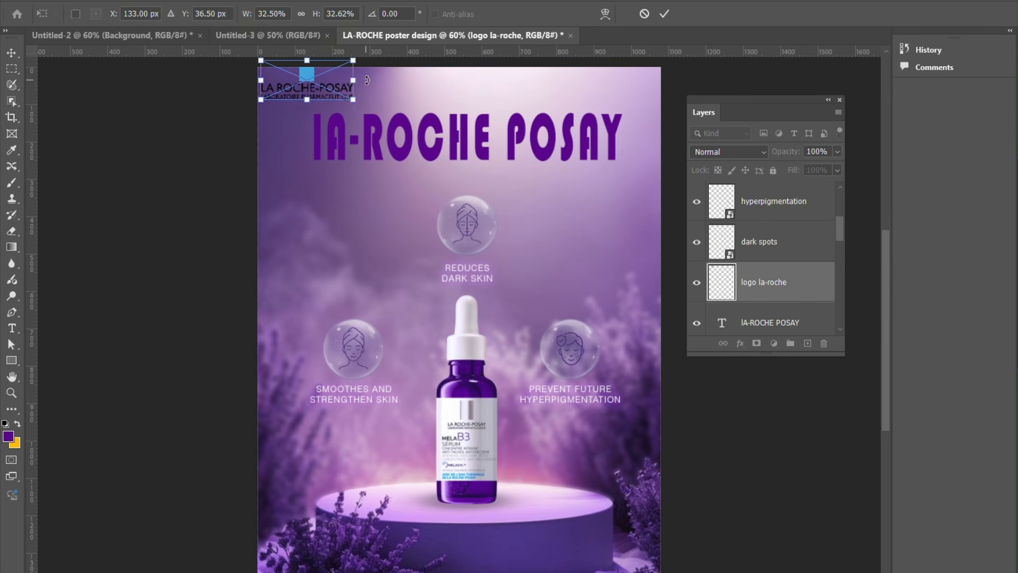
key("Left")
key("Left")
key("Left")
key("Left")
key("Left")
key("Up")
key("Up")
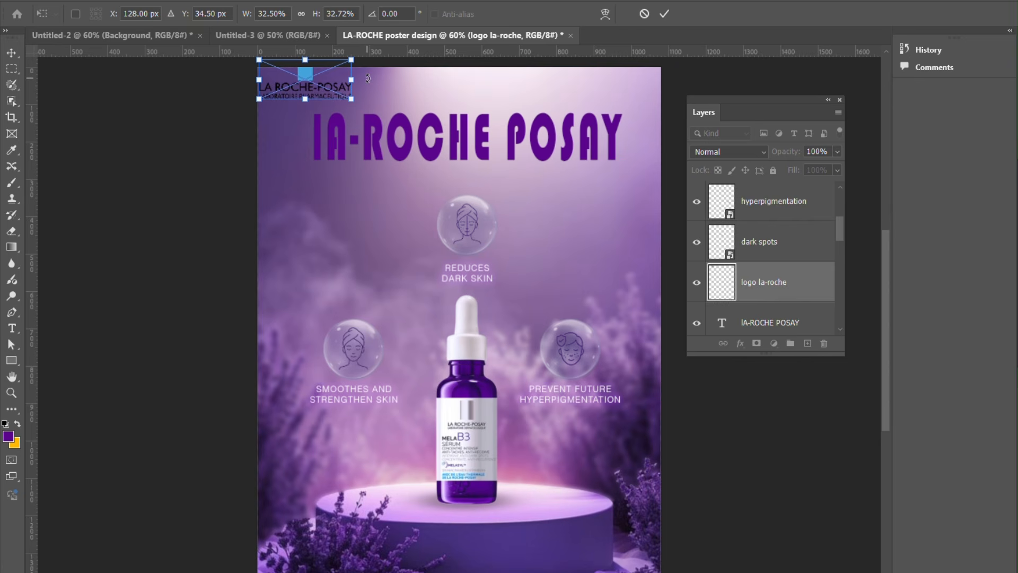
key("Return")
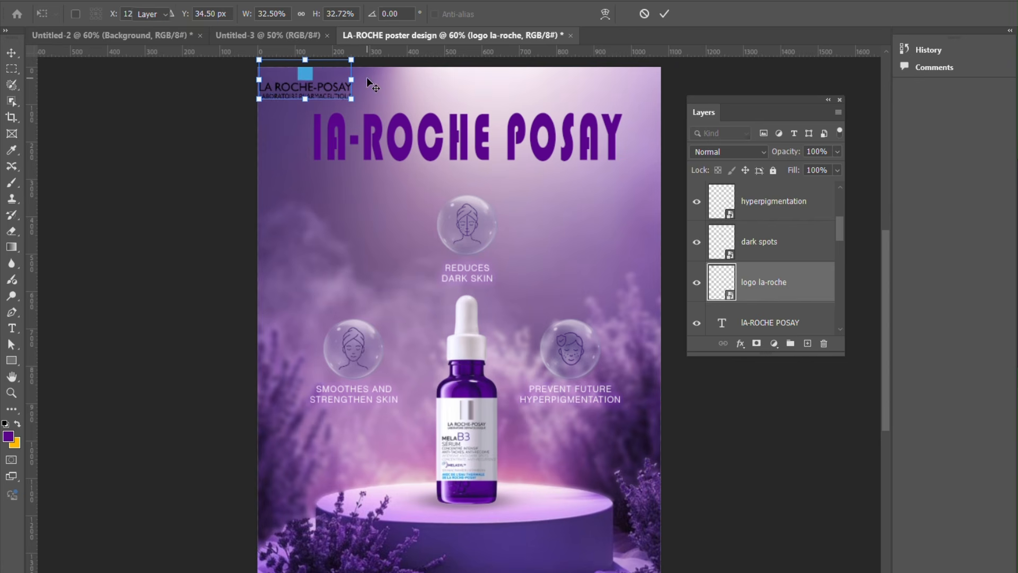
Stamp all visible layers into a new merged layer above the topmost Curves 1 adjustment layer.
scroll(790, 201, "up", 3)
left_click(795, 201)
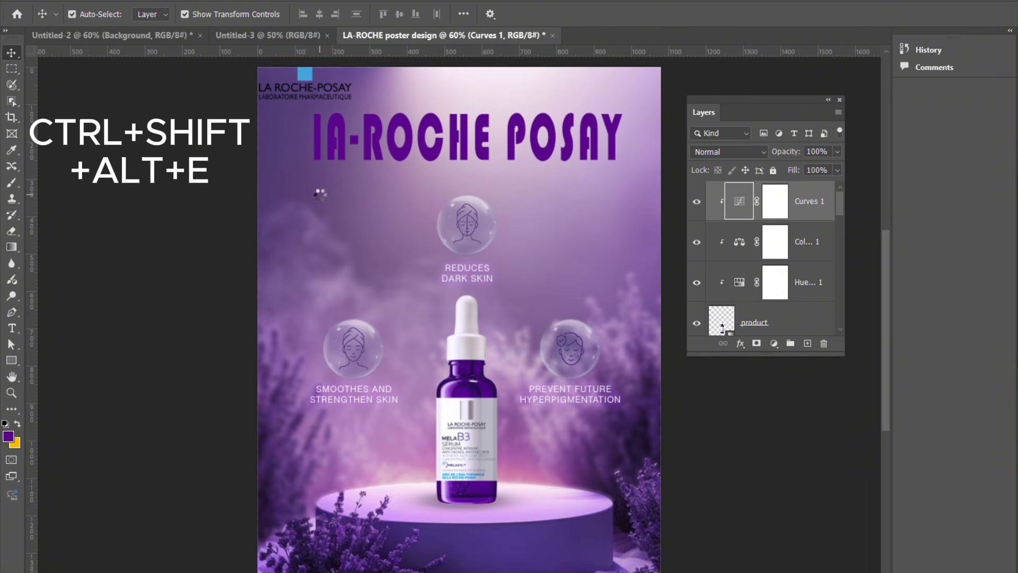
key("ctrl+shift+alt+e")
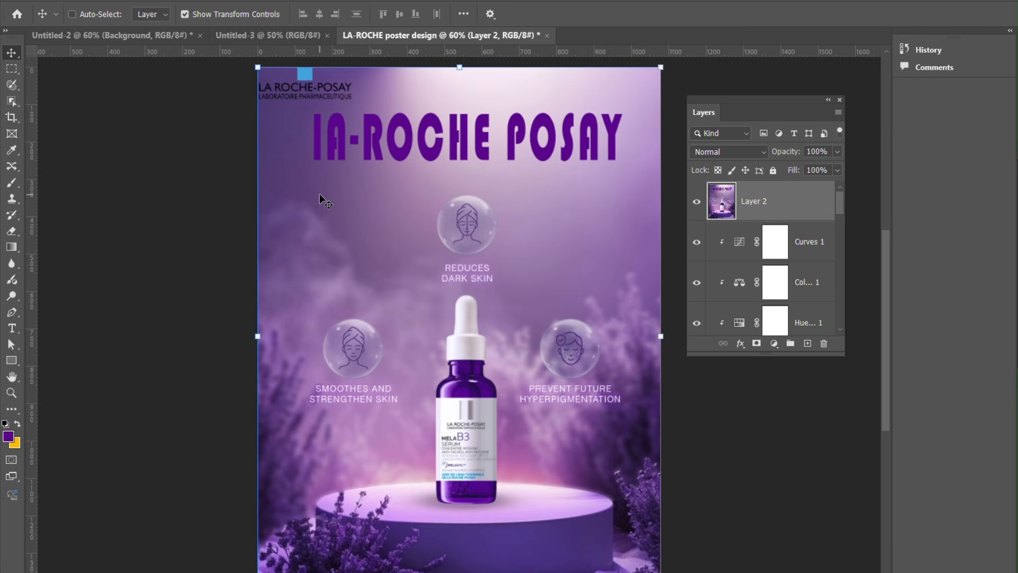
Open the merged layer in the Camera Raw Filter and set Exposure +0.20, Contrast +20, Highlights +9, Shadows +7 and Whites +19.
left_click(170, 8)
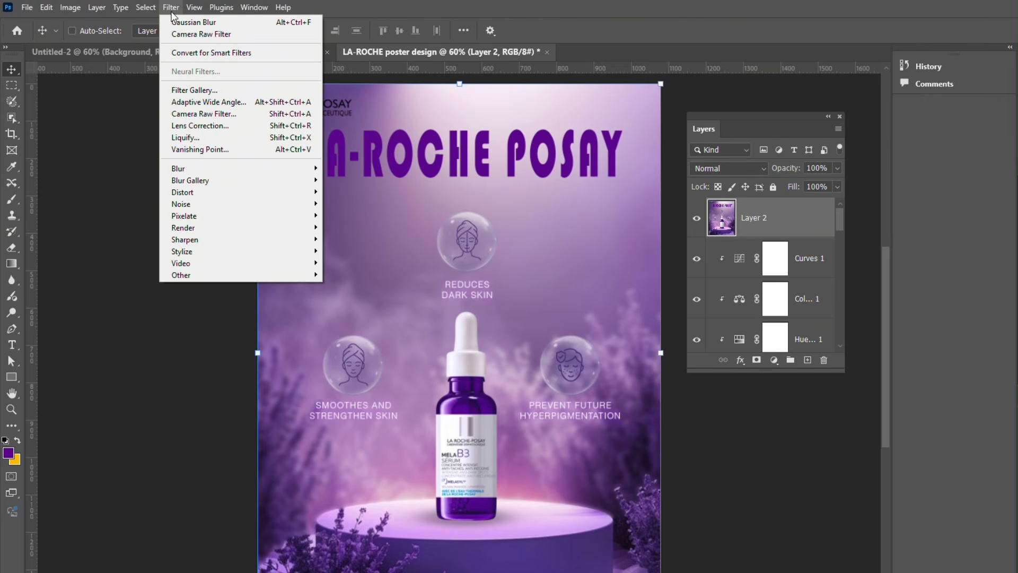
left_click(206, 115)
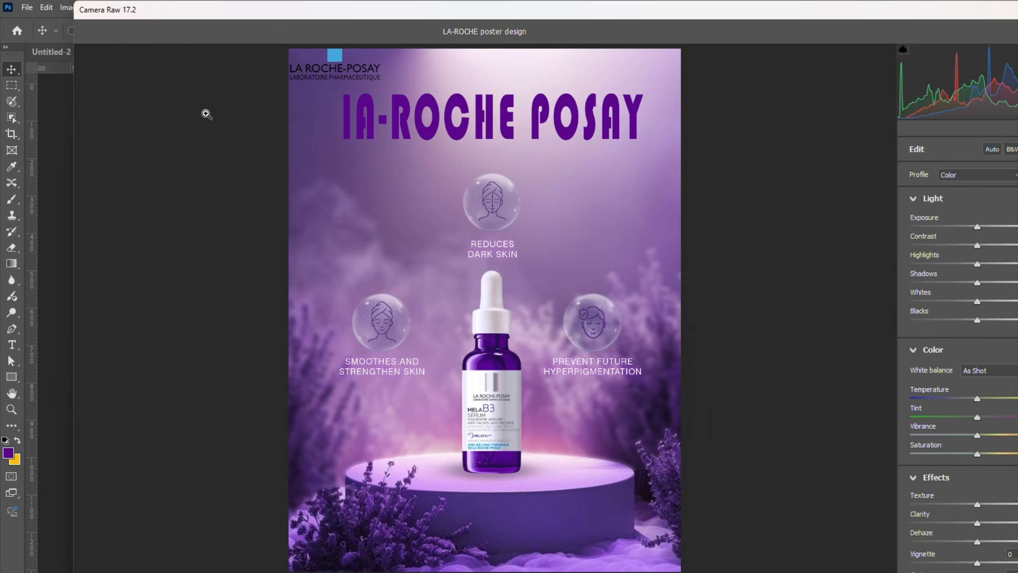
left_click_drag(872, 16, 661, 21)
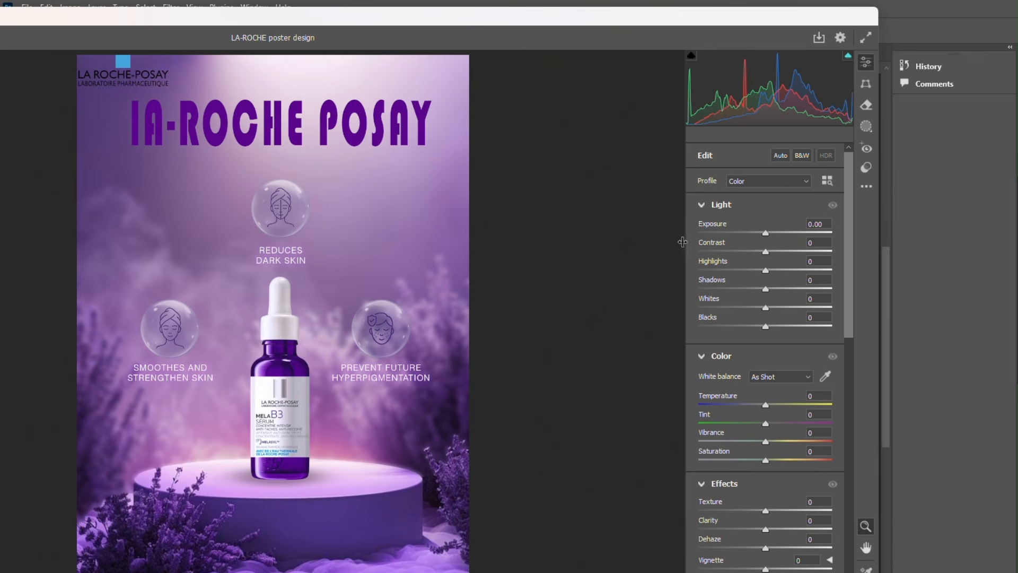
left_click_drag(765, 232, 771, 291)
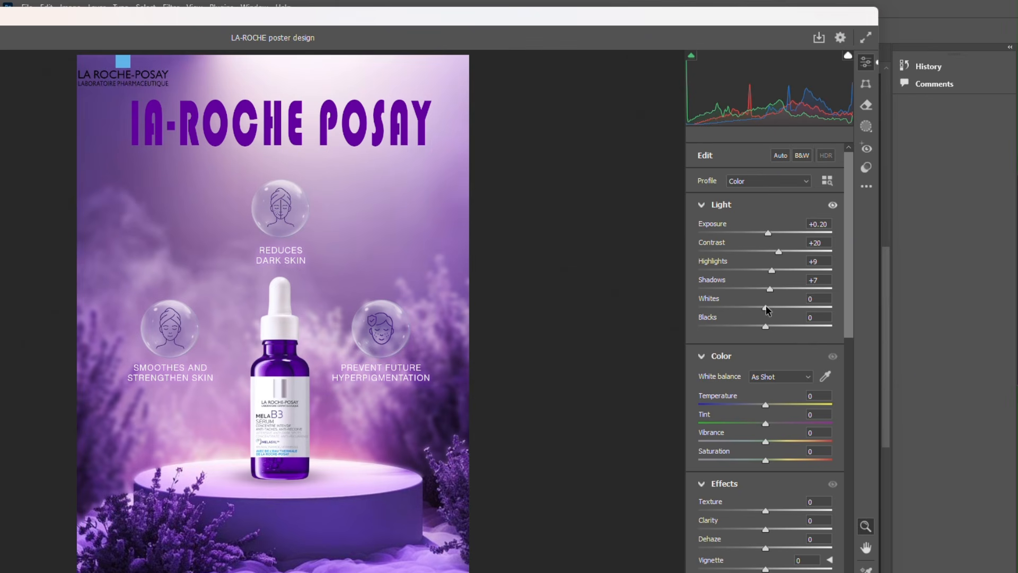
left_click_drag(766, 308, 780, 314)
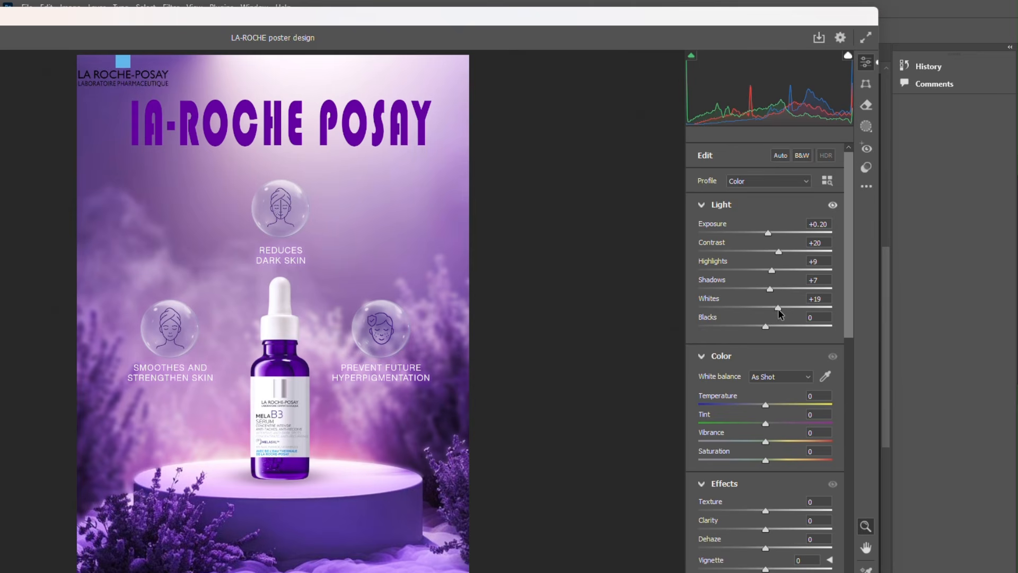
Set the Camera Raw colour values to Temperature +4, Tint +10, Vibrance -4 and Saturation +28, and apply the filter.
scroll(779, 313, "down", 1)
left_click_drag(766, 330, 769, 331)
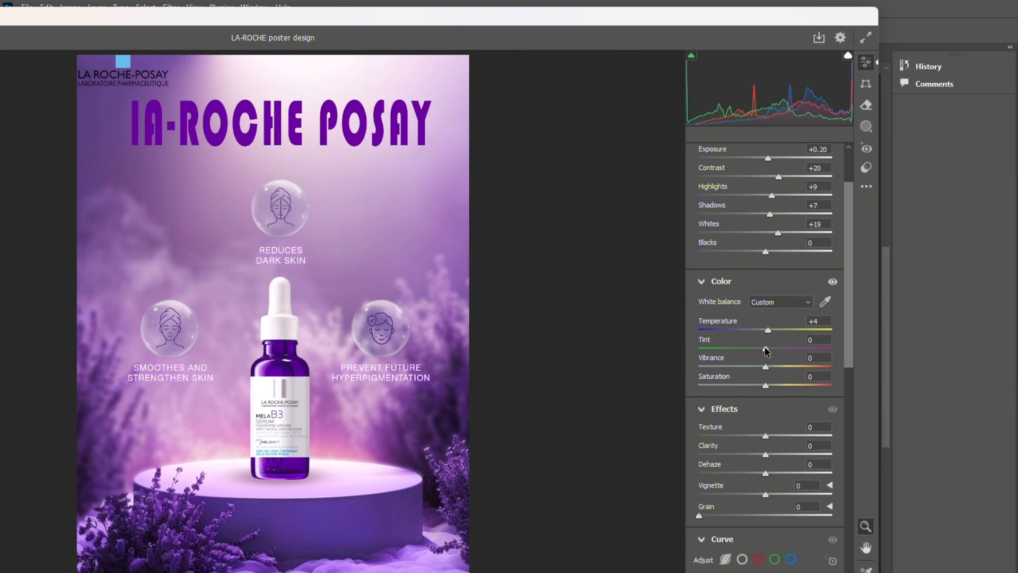
left_click_drag(765, 348, 774, 350)
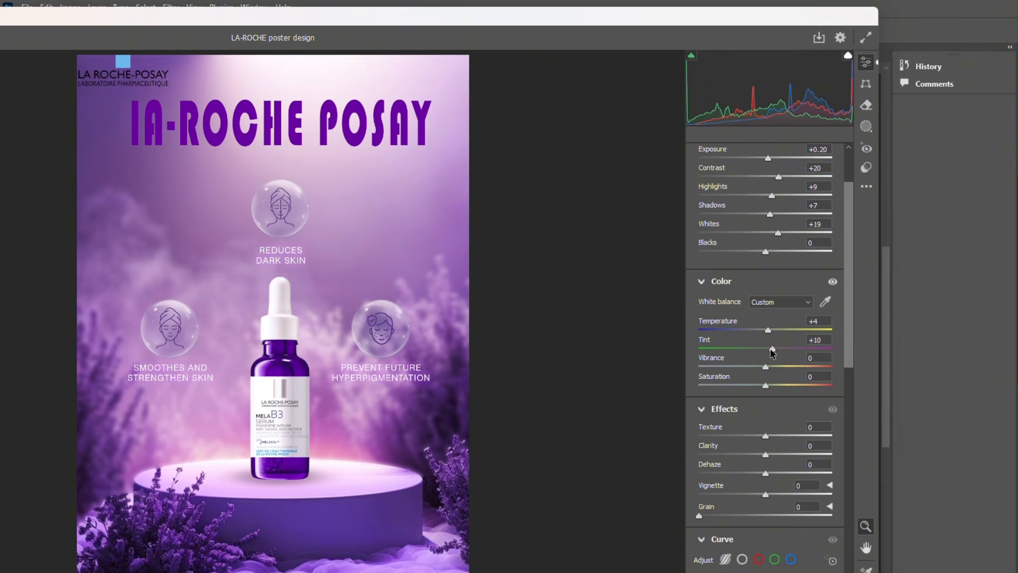
left_click_drag(765, 366, 764, 367)
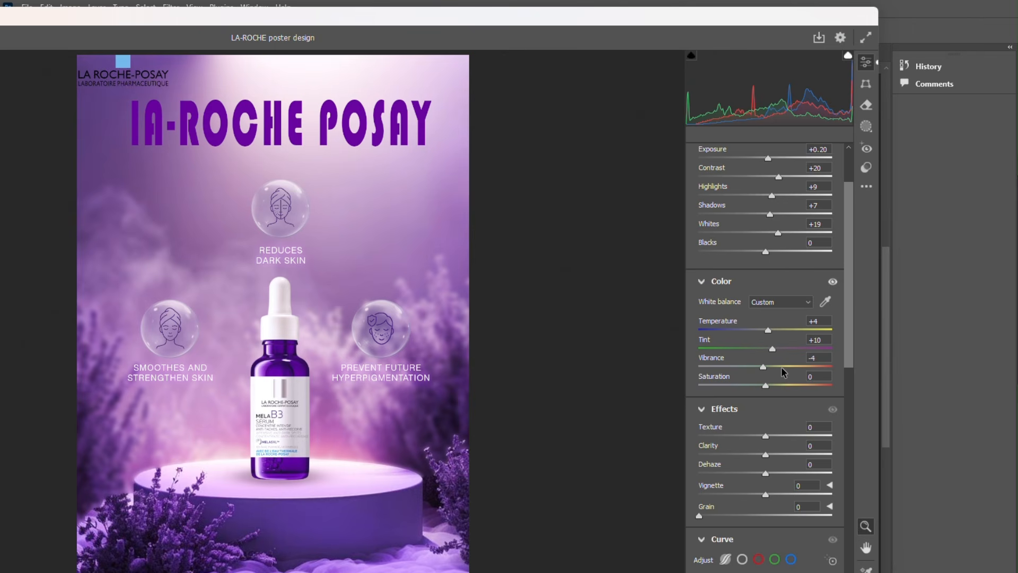
left_click_drag(766, 386, 786, 383)
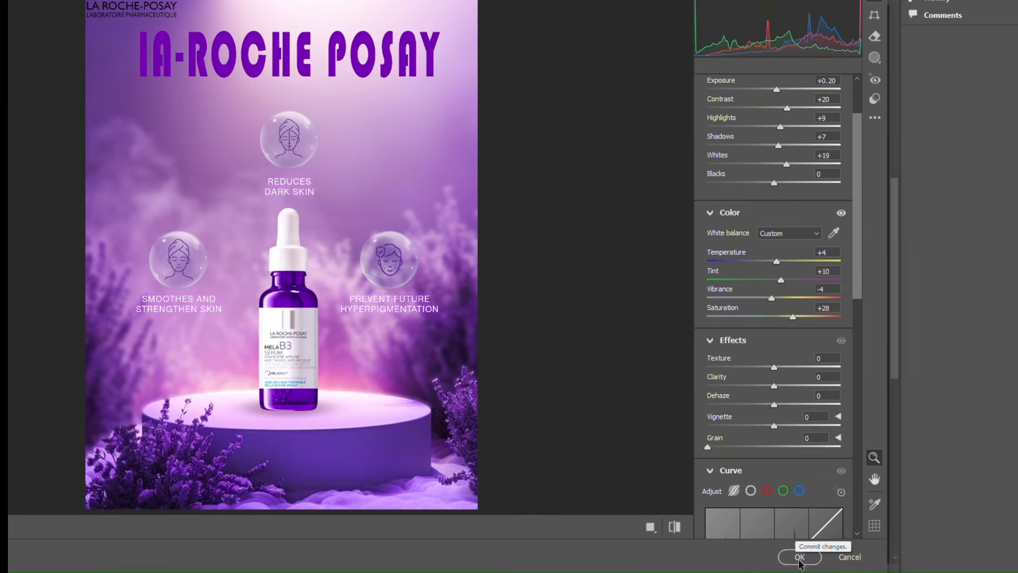
left_click(797, 555)
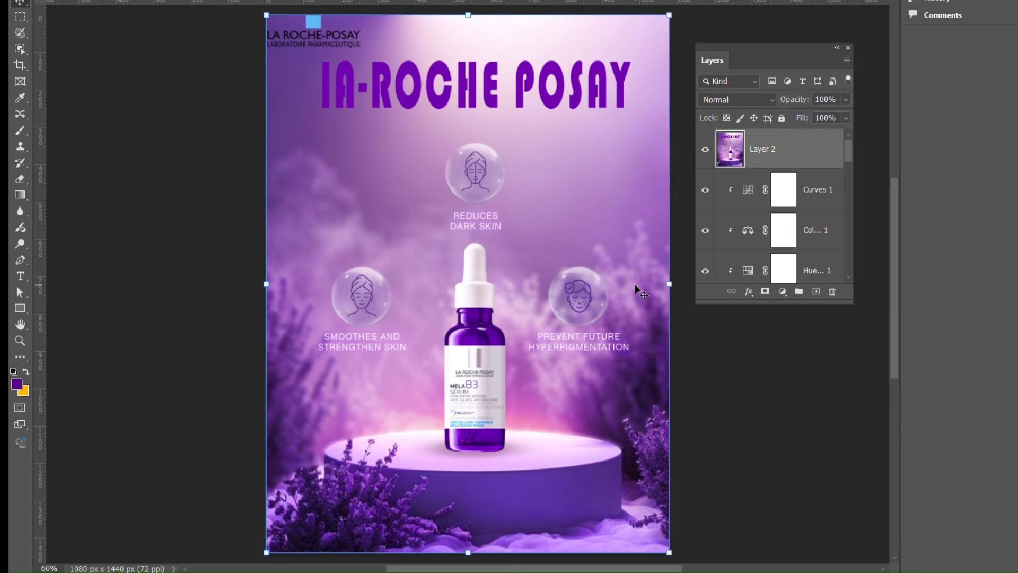